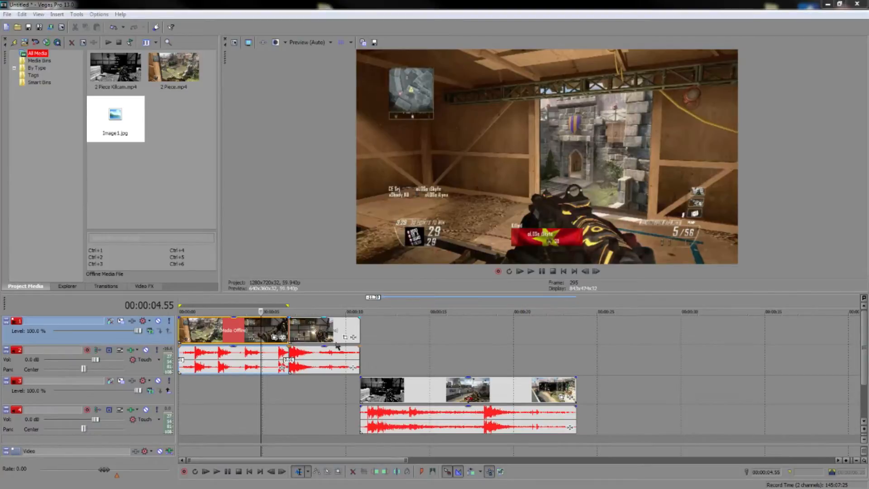
- Switch to Windows Explorer and browse from the Desktop through Clips and cines and Corruption 4 to the folder holding the 2 Piece clips
click(252, 325)
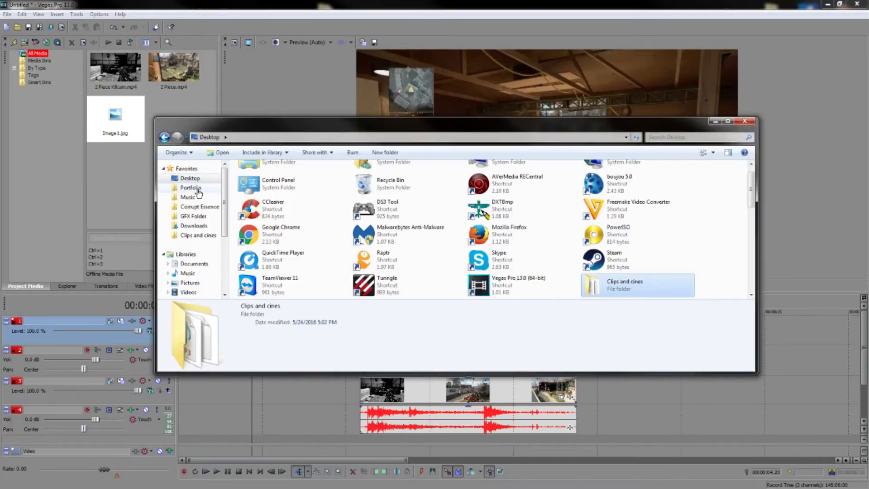
click(201, 189)
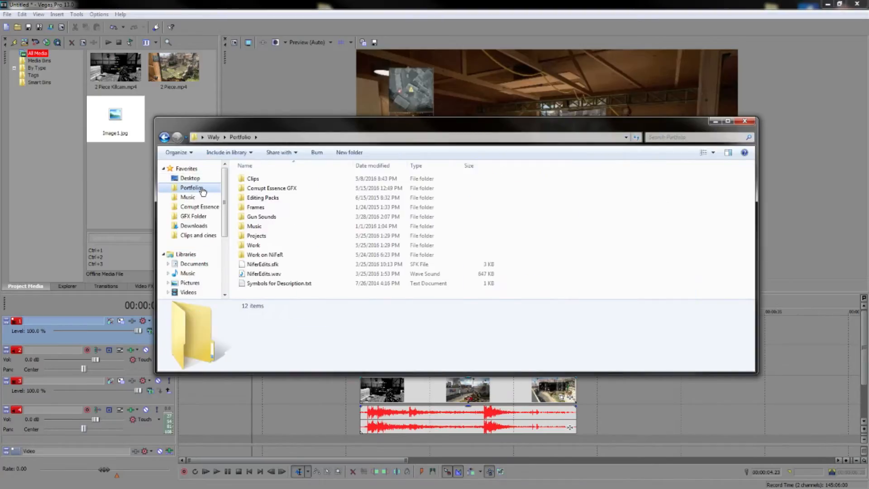
click(190, 178)
click(280, 240)
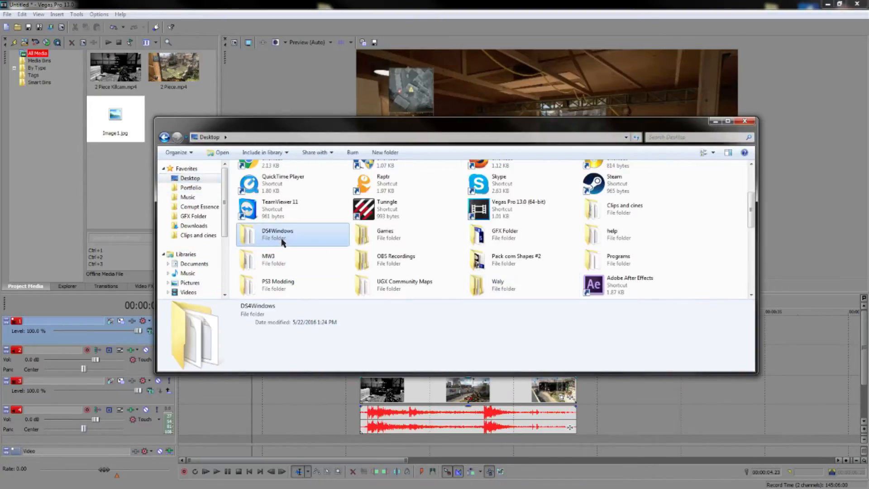
scroll(307, 241, down, 1)
click(394, 239)
scroll(498, 239, down, 1)
scroll(571, 239, up, 3)
scroll(484, 242, down, 1)
scroll(498, 240, down, 3)
scroll(576, 221, up, 3)
click(617, 225)
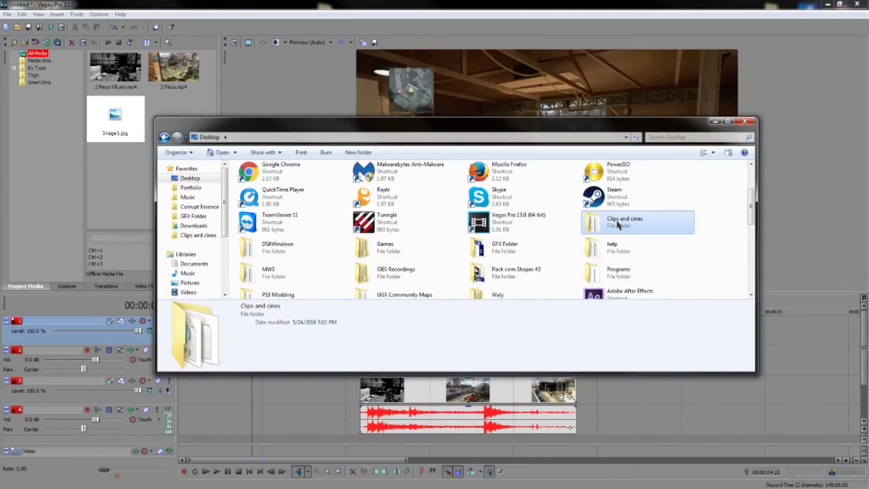
double_click(618, 225)
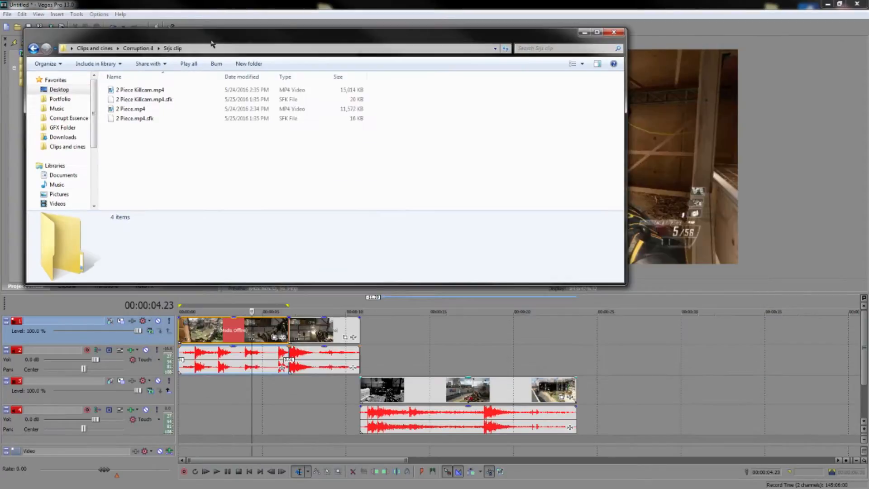
click(434, 9)
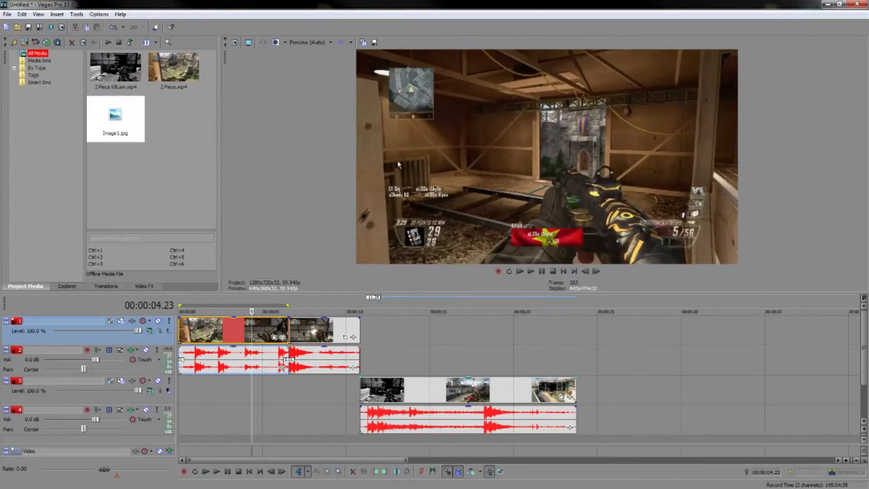
click(408, 355)
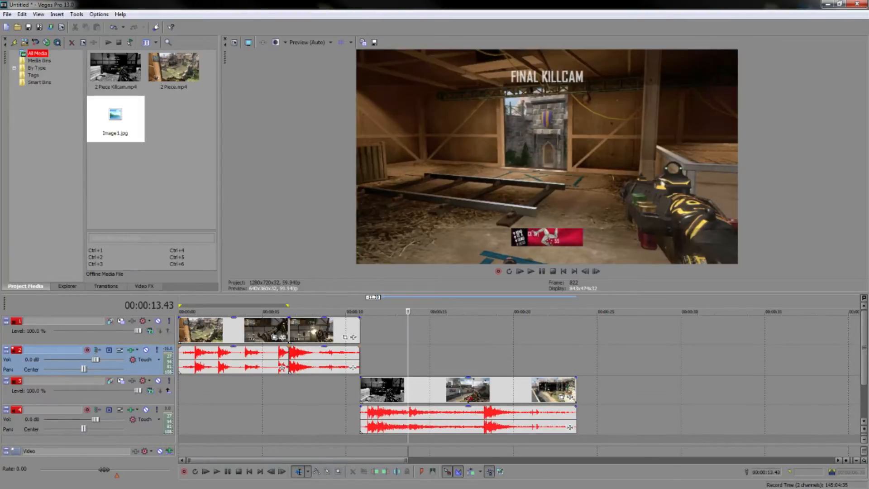
key(alt+Tab)
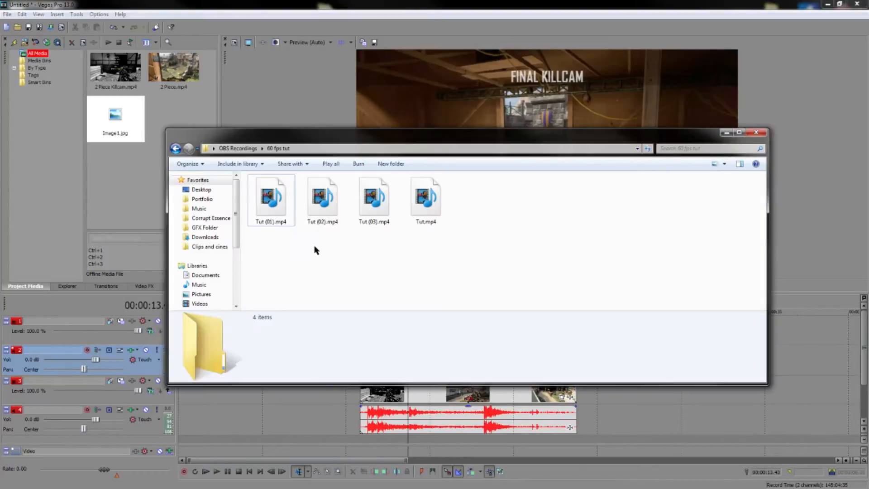
click(726, 132)
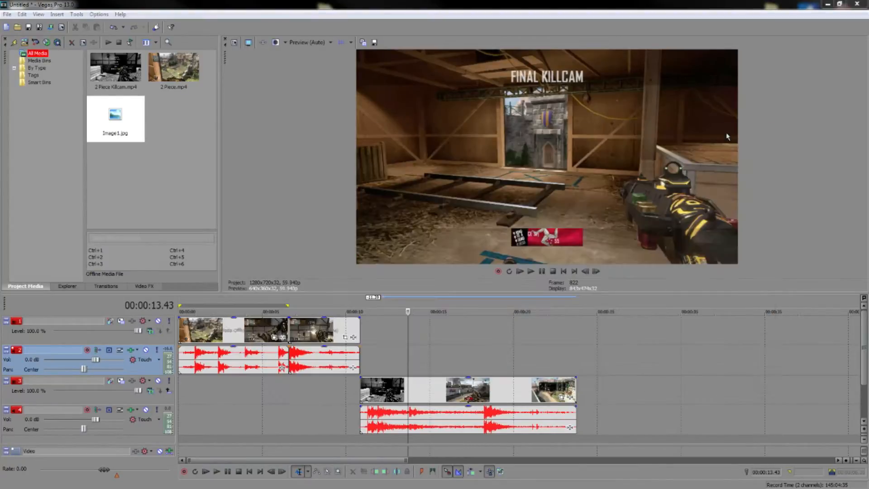
- Check the frame rates of 2 Piece.mp4 and 2 Piece Killcam.mp4 in the clip folder, then close its window
key(alt+Tab)
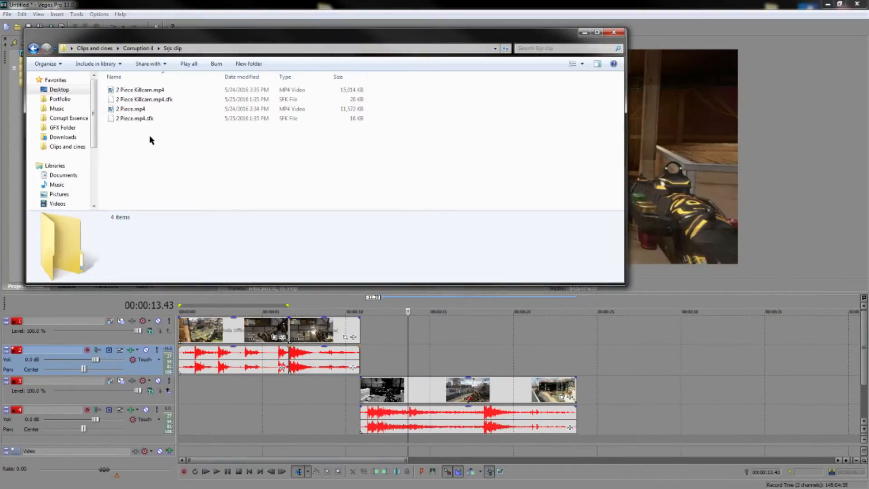
drag(167, 39, 187, 156)
click(184, 227)
right_click(182, 228)
click(154, 247)
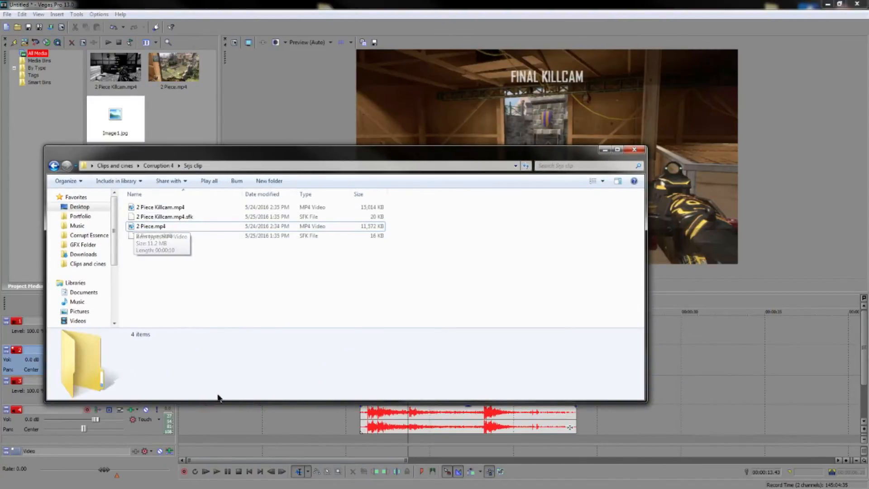
click(227, 406)
click(241, 334)
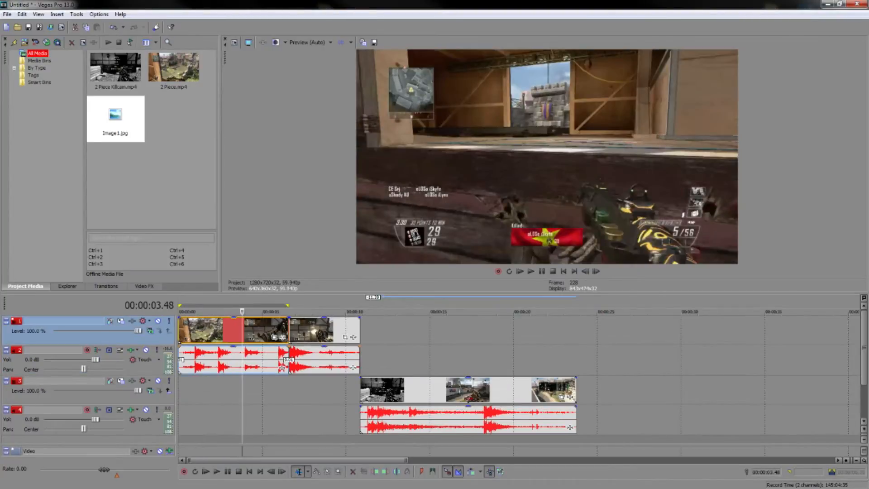
key(alt+Tab)
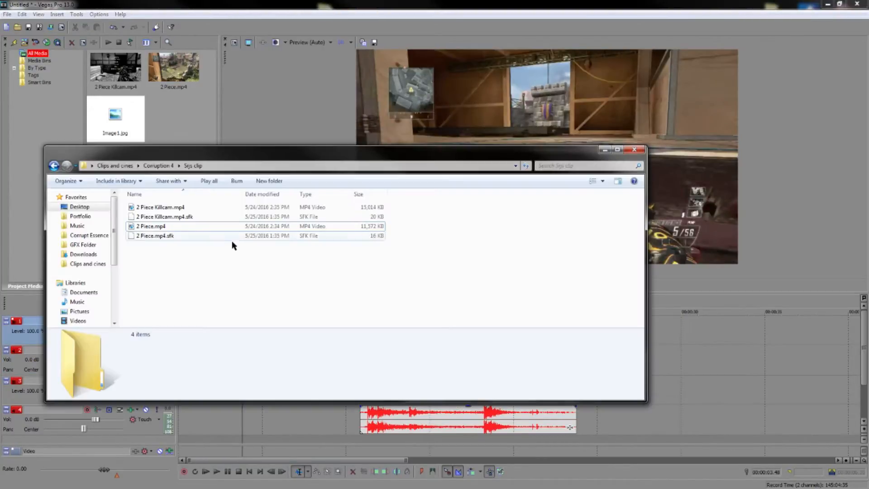
click(224, 226)
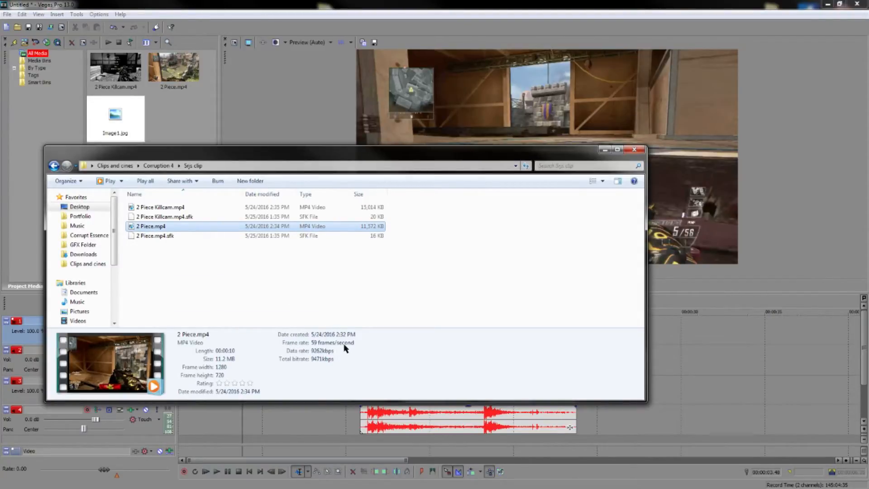
click(292, 301)
click(181, 208)
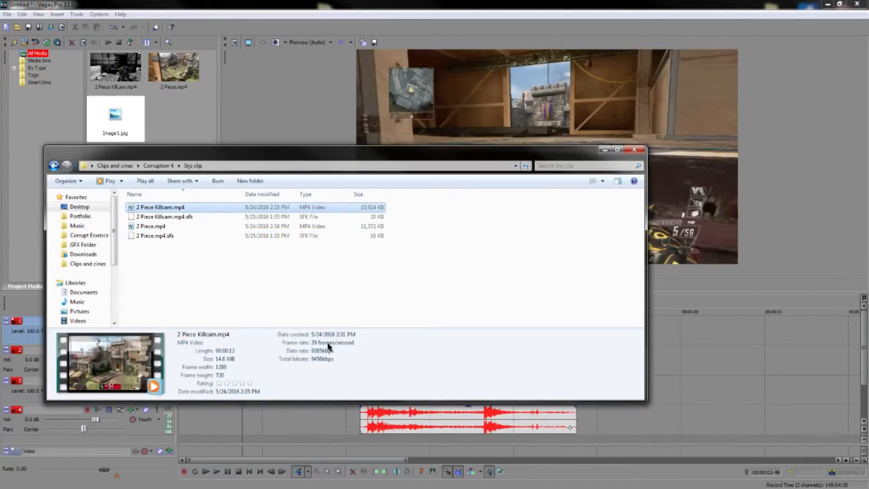
click(353, 310)
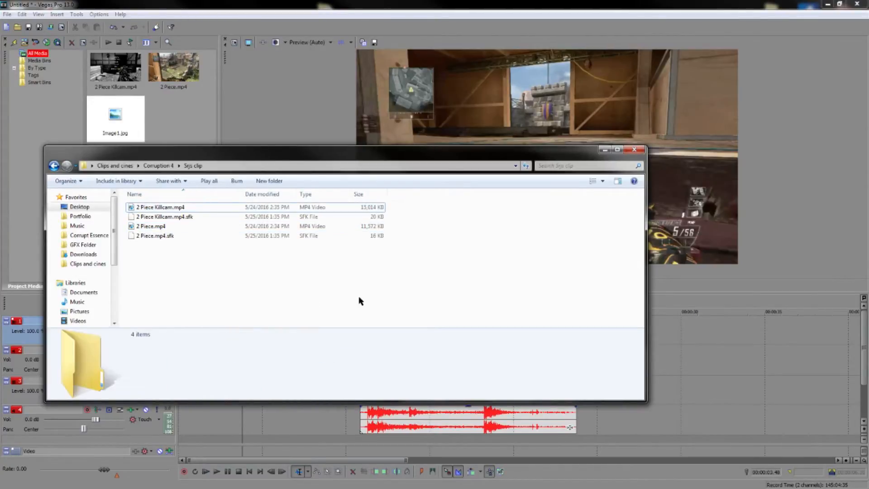
click(634, 149)
- Examine individual frames of the killcam clip and around the cut between the two gameplay clips on the timeline
drag(340, 304, 450, 304)
click(456, 306)
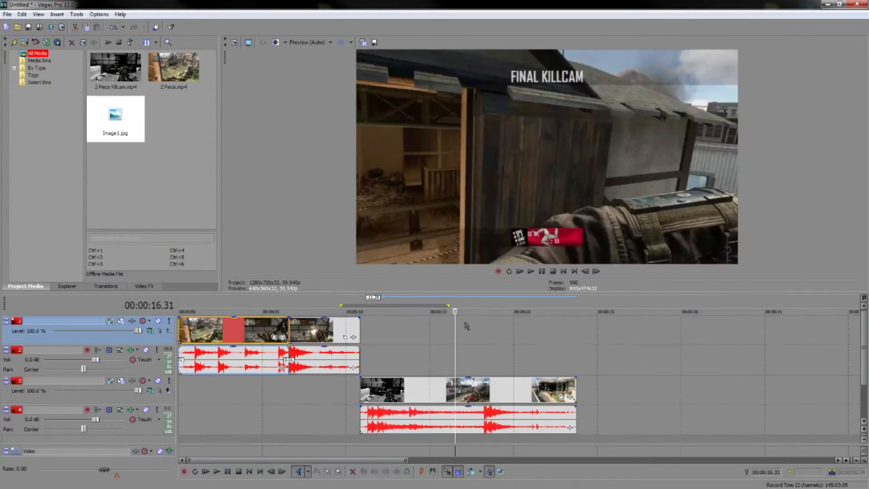
click(520, 354)
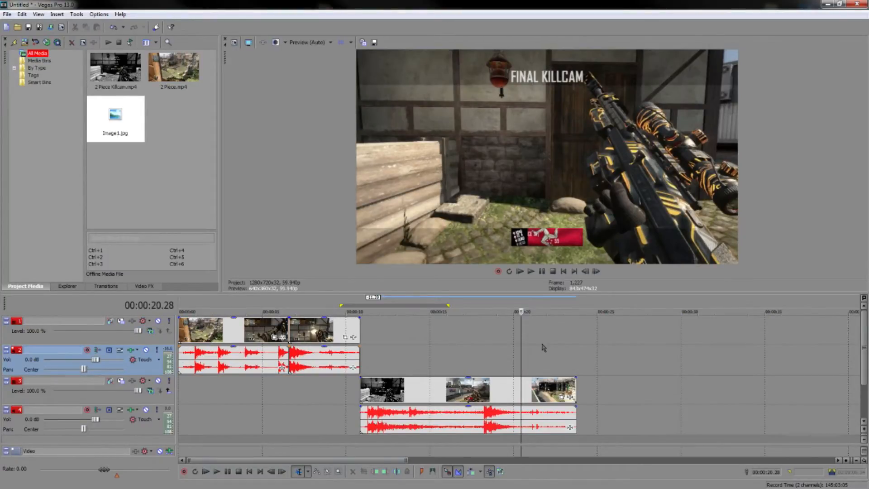
click(444, 356)
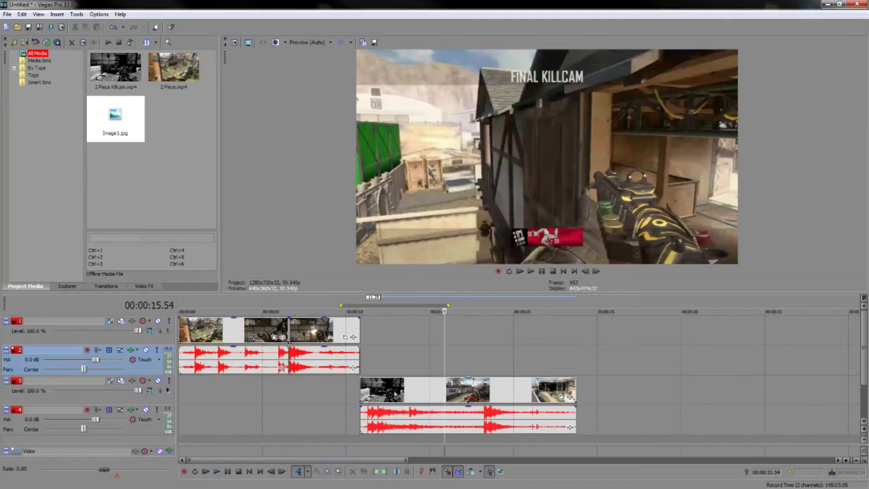
click(394, 392)
click(453, 398)
click(311, 328)
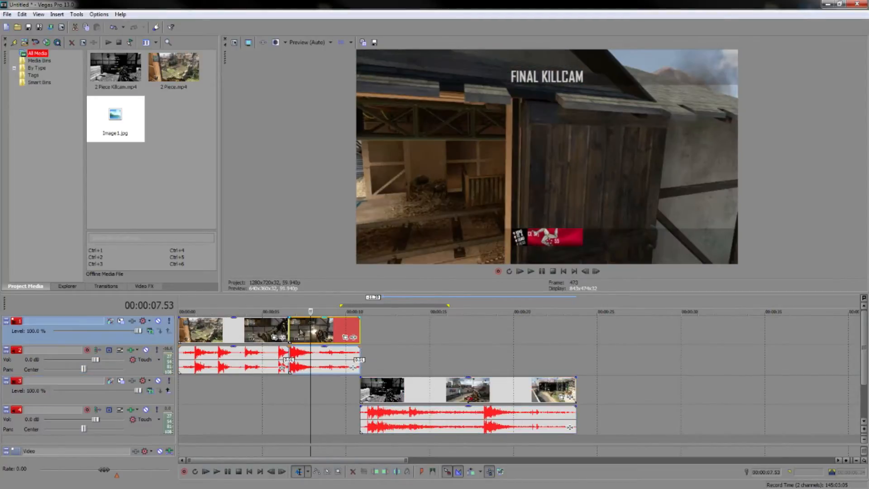
click(331, 333)
click(288, 333)
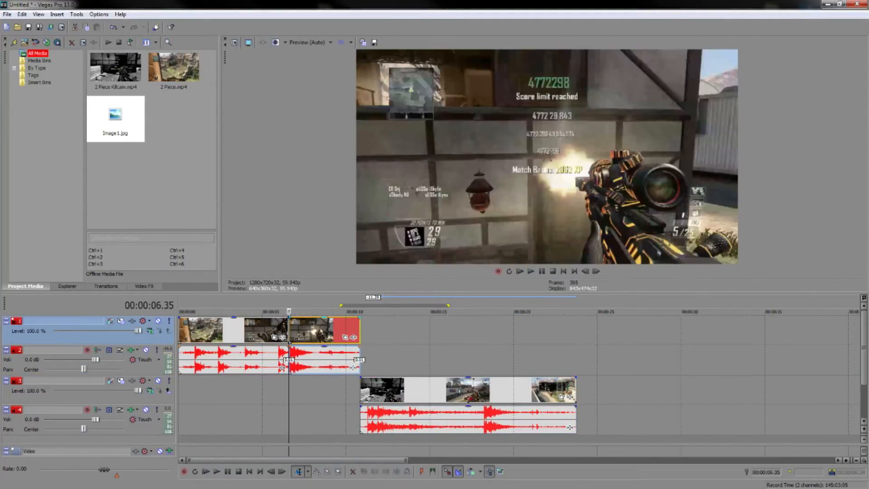
click(596, 271)
click(596, 271)
- Review the resample options in the video event properties of the first gameplay clip
click(248, 325)
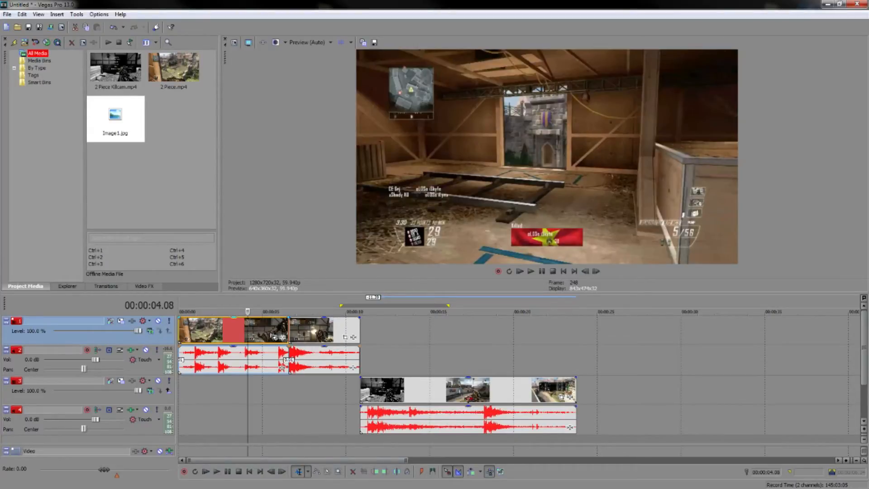
right_click(248, 325)
click(345, 299)
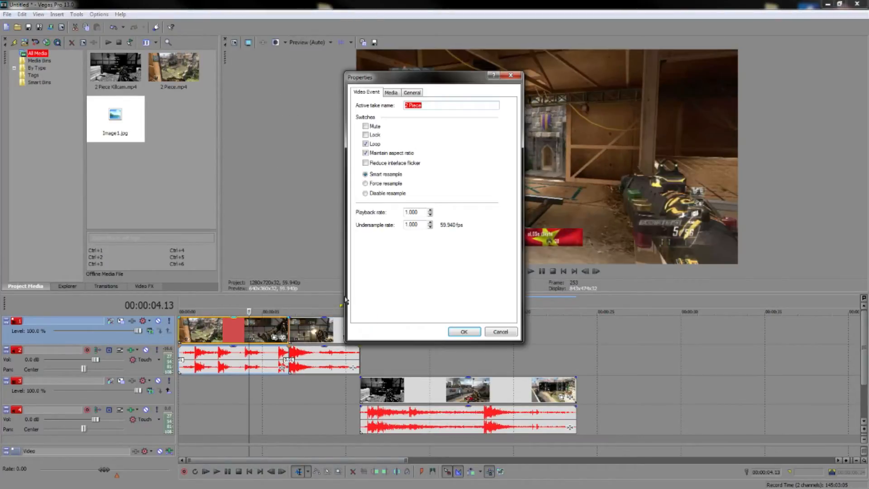
click(465, 332)
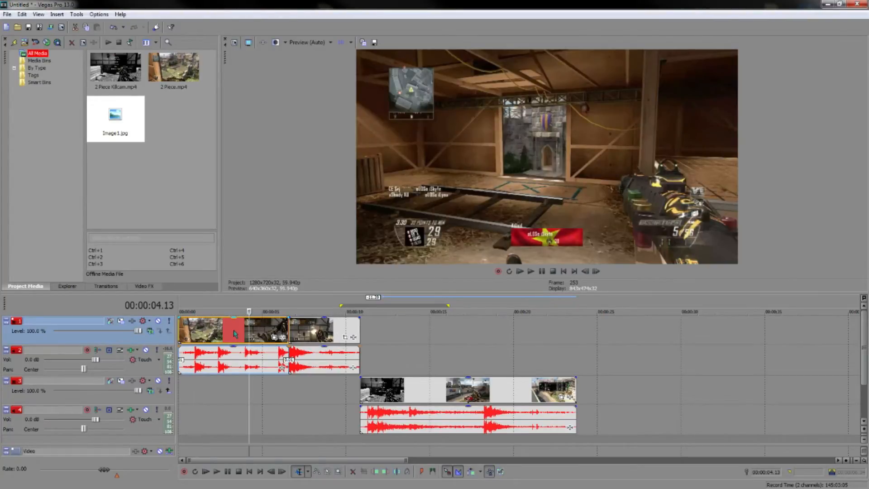
- Disable resample for the two gameplay video clips and the killcam video clip together
click(234, 330)
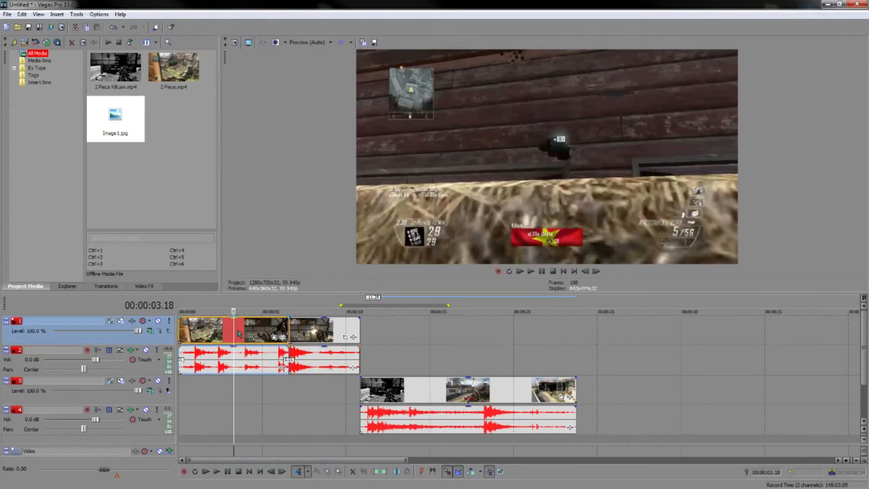
ctrl+click(310, 325)
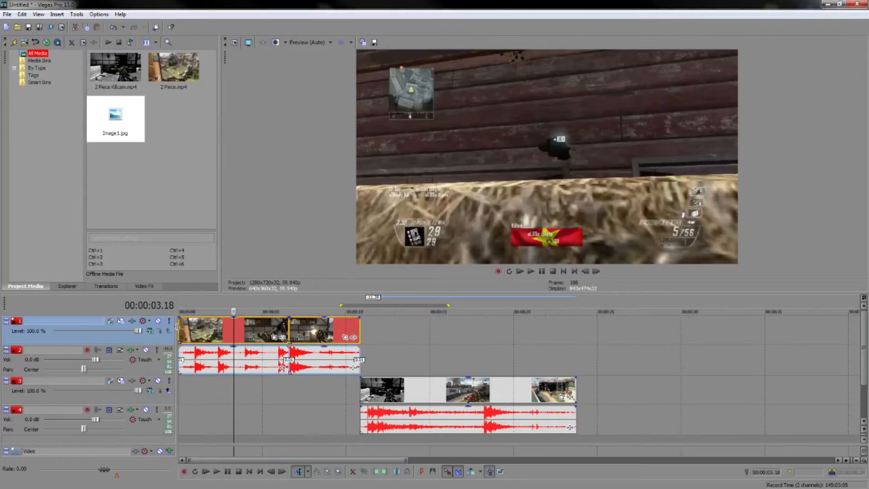
ctrl+click(402, 393)
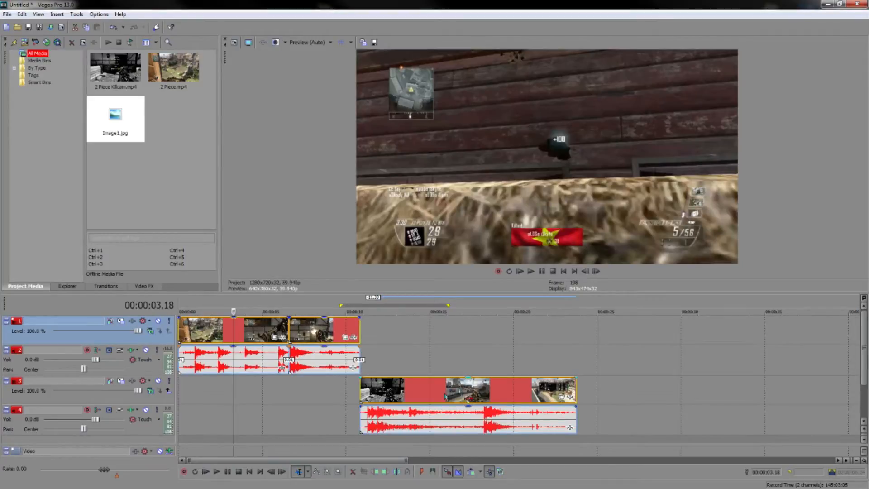
right_click(441, 391)
mouse_move(475, 310)
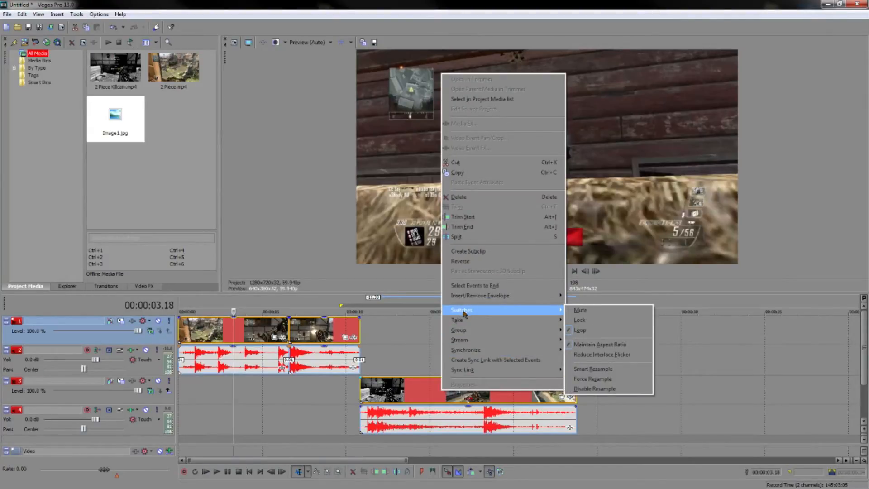
click(600, 390)
- Set only the first gameplay clip's resample switch to Smart Resample
click(226, 330)
right_click(245, 330)
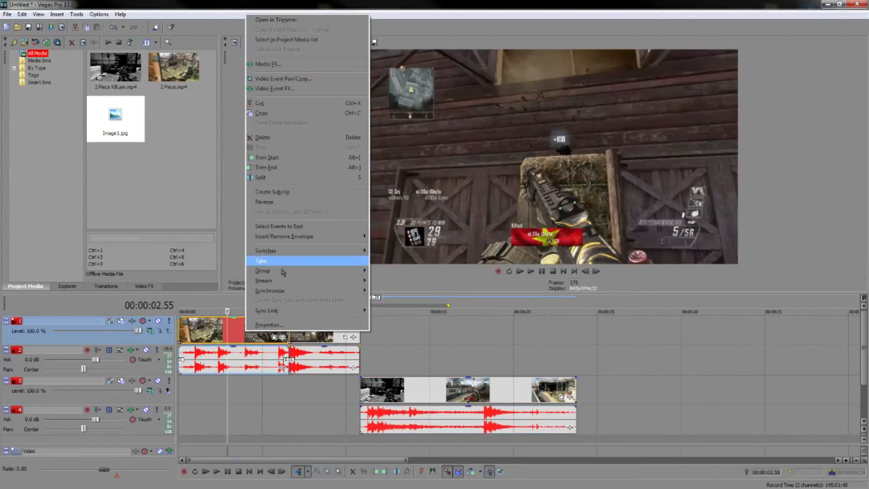
mouse_move(301, 252)
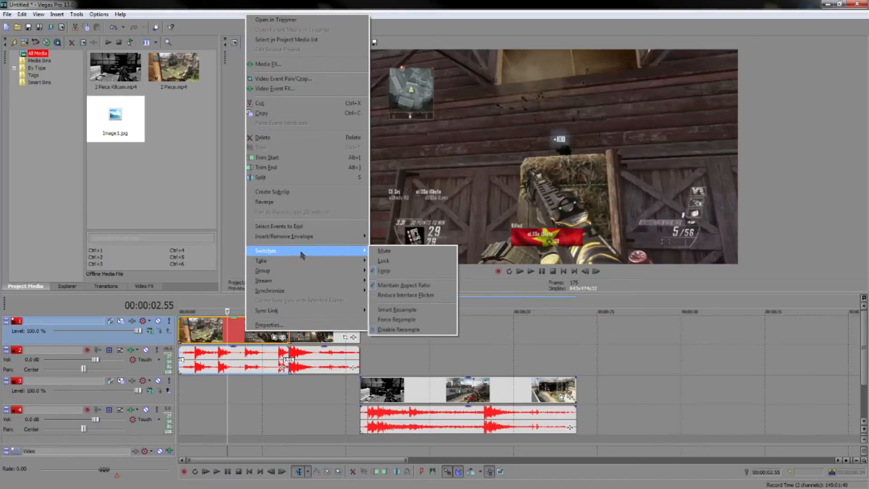
click(401, 311)
- Mark the first gameplay clip as the loop region and name its render output Resample test
drag(180, 306, 288, 307)
click(50, 26)
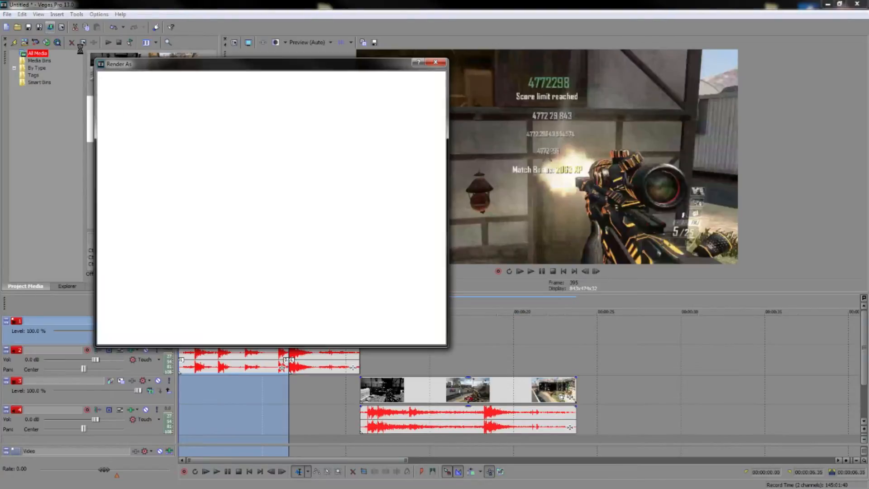
click(193, 106)
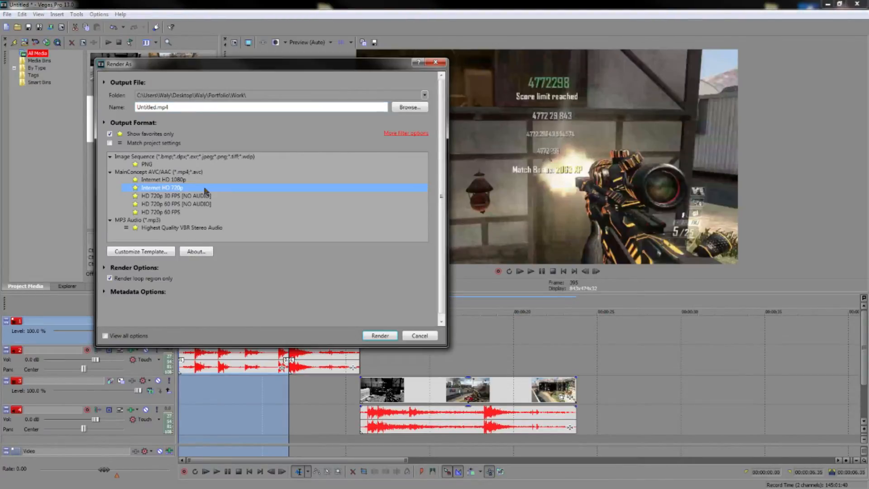
key(ctrl+a)
text(R)
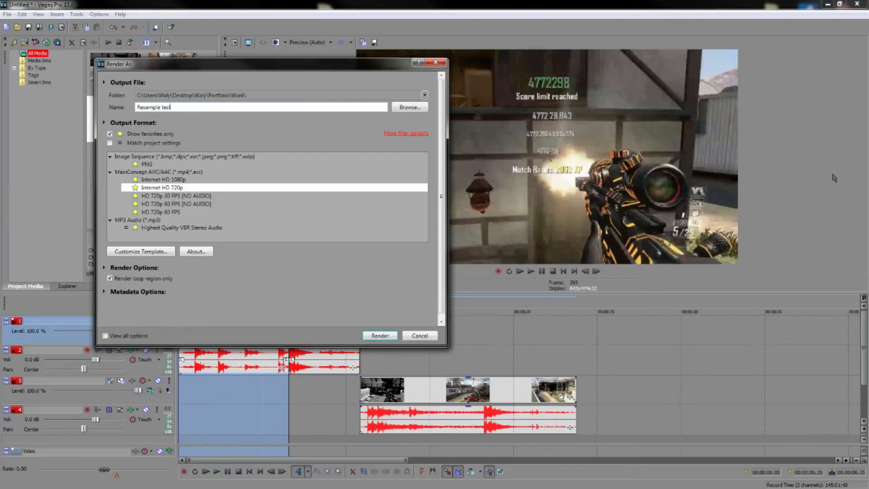
- Render the Resample test into the Desktop's Clips and cines\Corruption 4\Srjs clip folder and stop the render partway
click(403, 107)
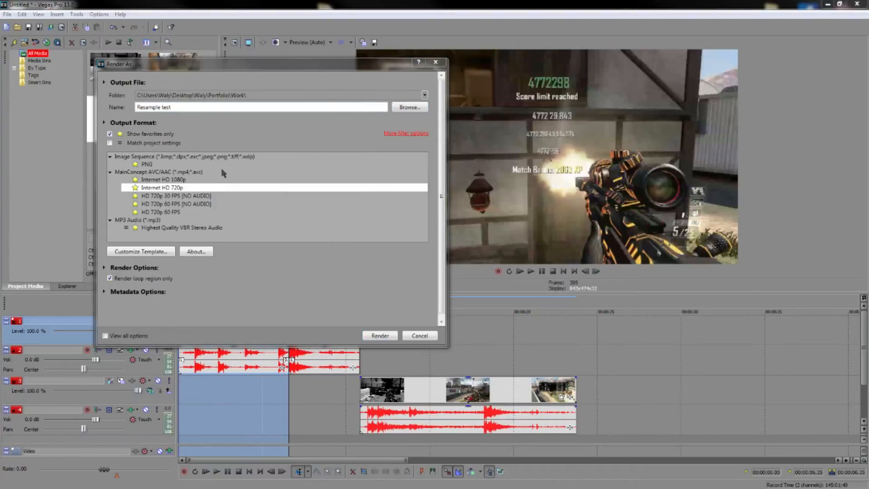
scroll(168, 166, up, 2)
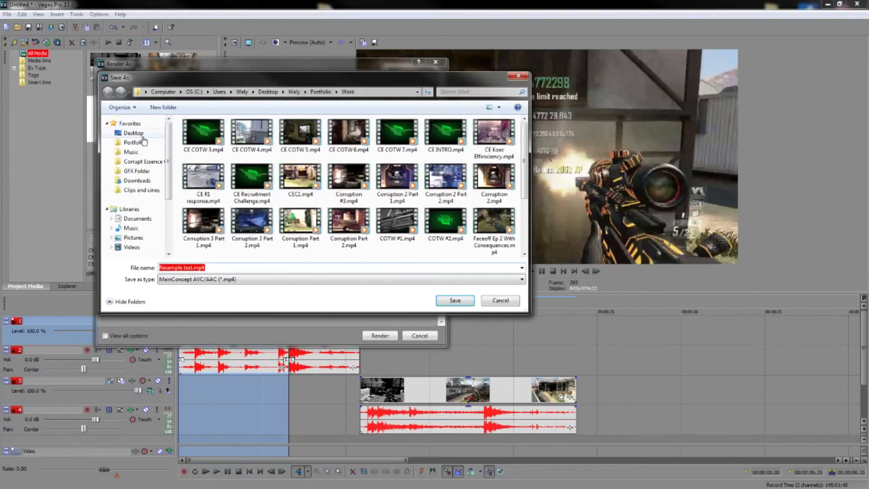
click(142, 134)
double_click(284, 185)
double_click(222, 137)
double_click(203, 150)
click(448, 297)
click(380, 335)
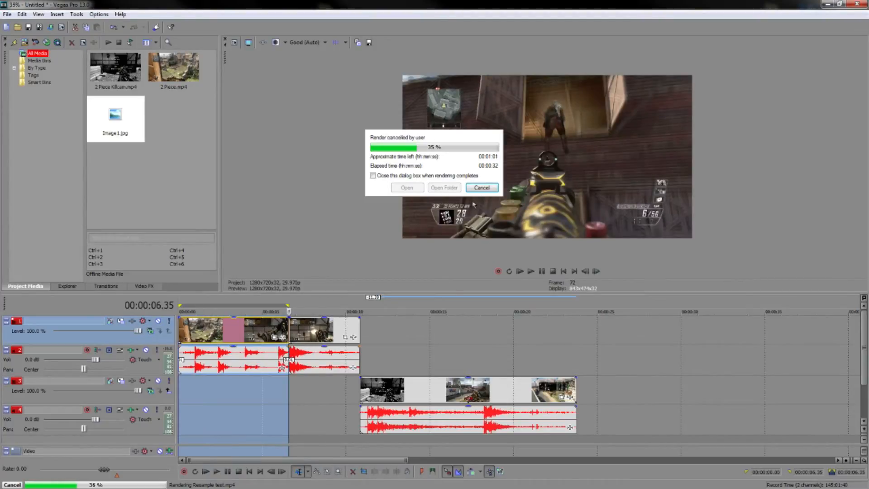
click(480, 187)
- Disable resample for the first gameplay clip through its video event properties
right_click(235, 335)
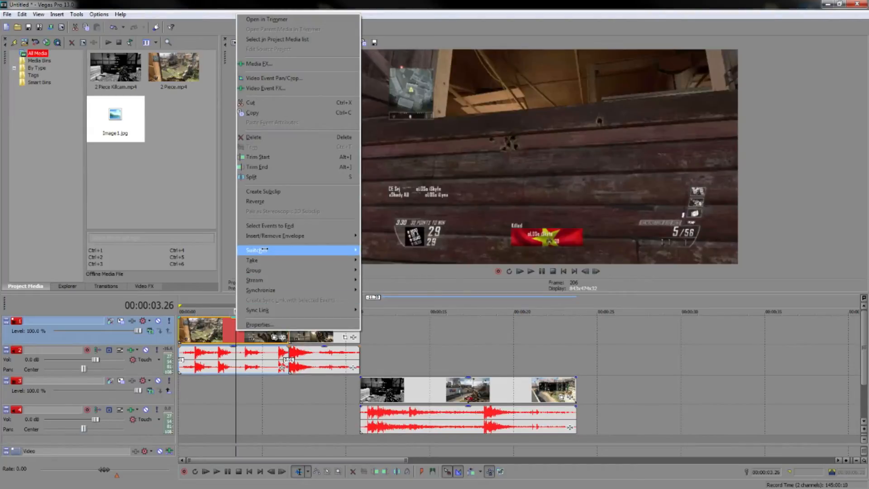
mouse_move(265, 250)
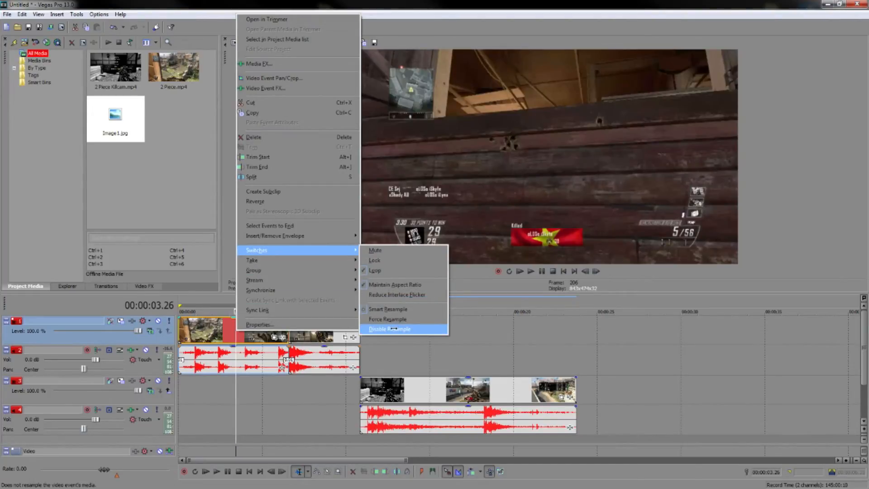
click(259, 324)
click(385, 194)
click(463, 332)
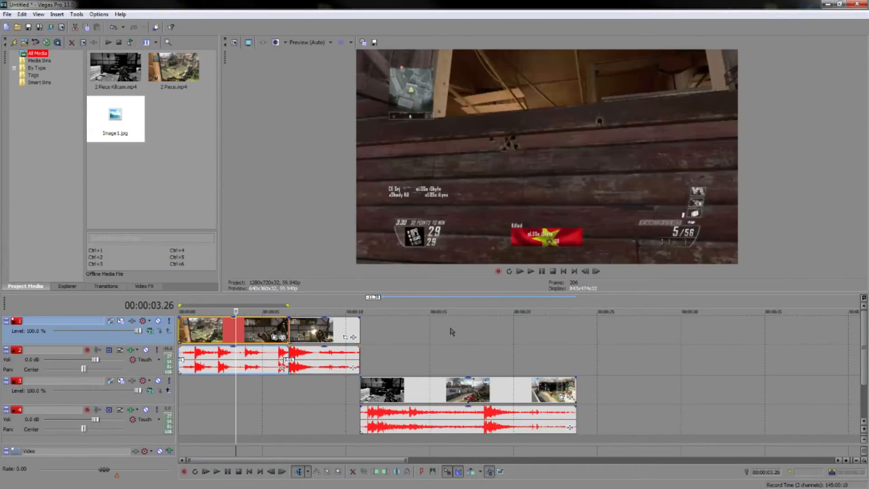
- Set the loop region to span both gameplay clips, from the timeline start to 00:00:10.50
click(450, 328)
click(358, 330)
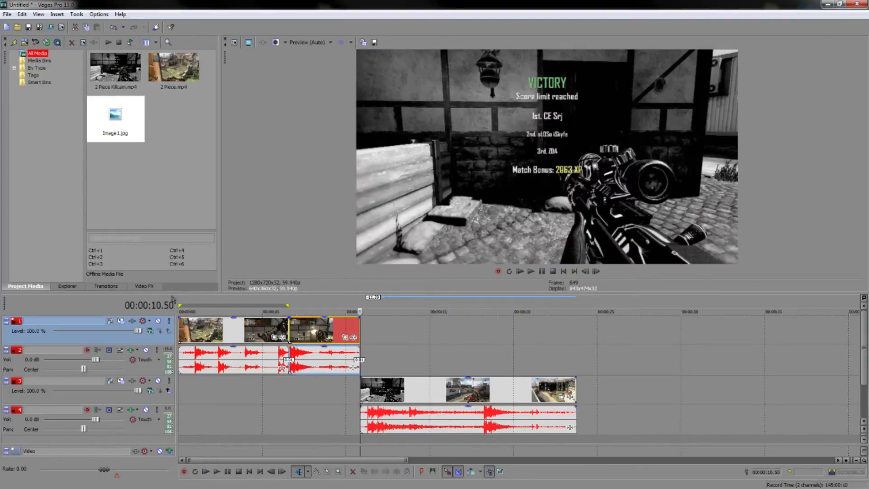
drag(325, 304, 289, 304)
drag(179, 304, 576, 304)
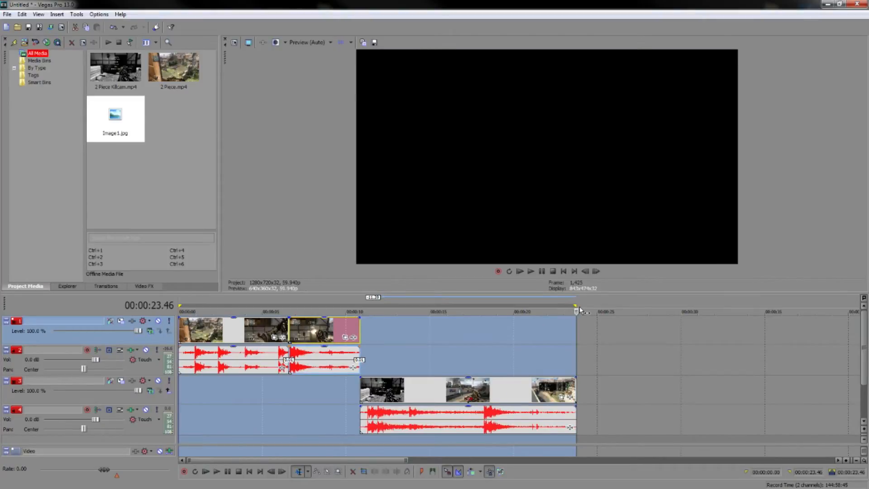
drag(576, 304, 360, 304)
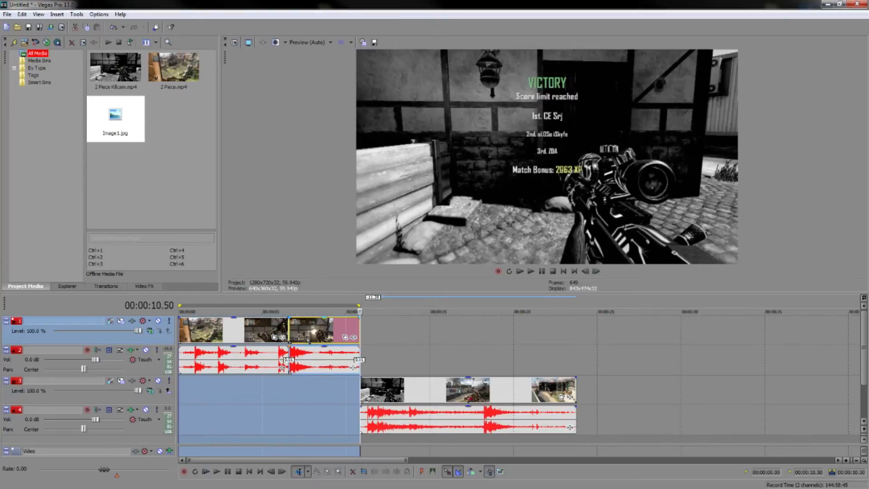
click(307, 330)
click(245, 338)
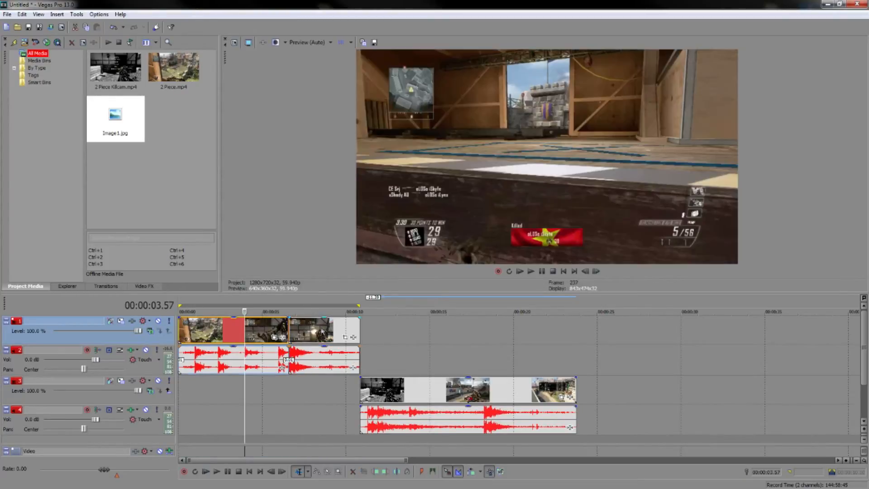
click(321, 328)
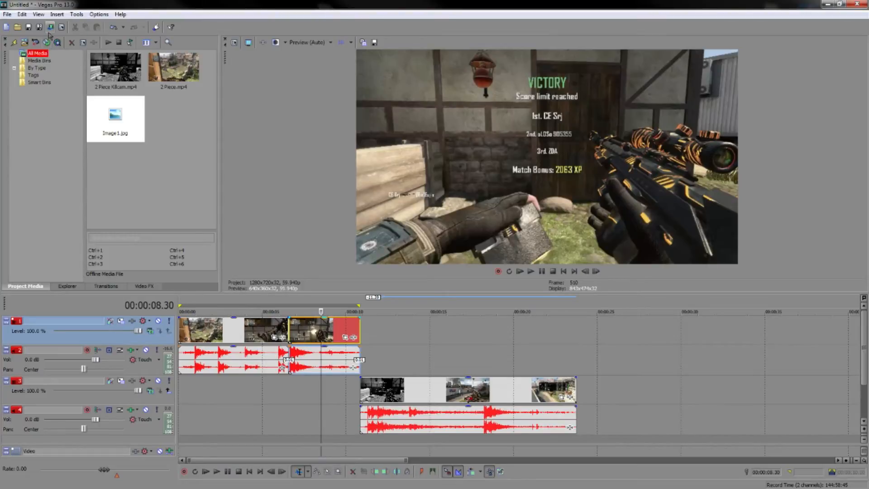
- Open the render settings and list all MainConcept AVC/AAC templates instead of only the favorites
click(7, 14)
click(26, 84)
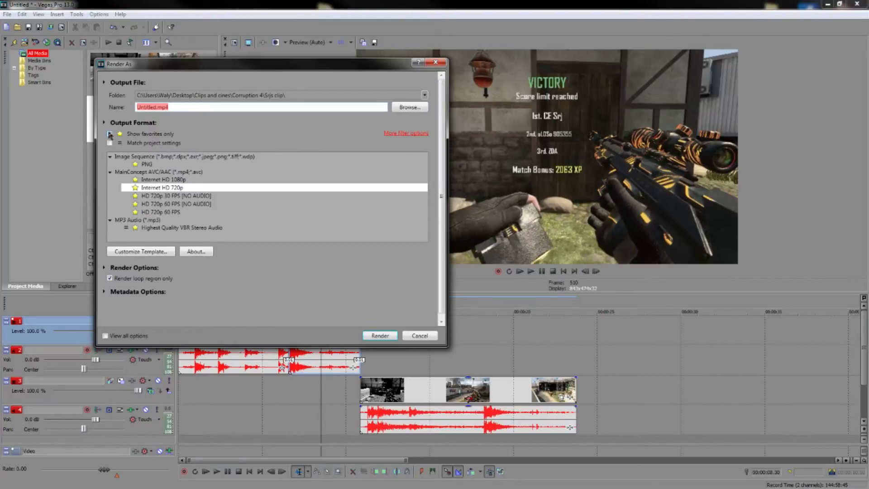
click(110, 134)
click(111, 193)
scroll(186, 158, down, 4)
scroll(192, 185, up, 4)
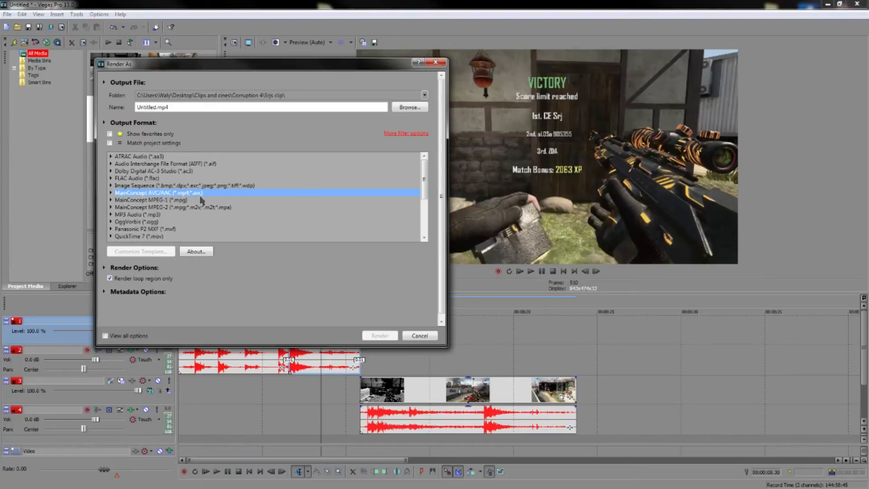
click(110, 193)
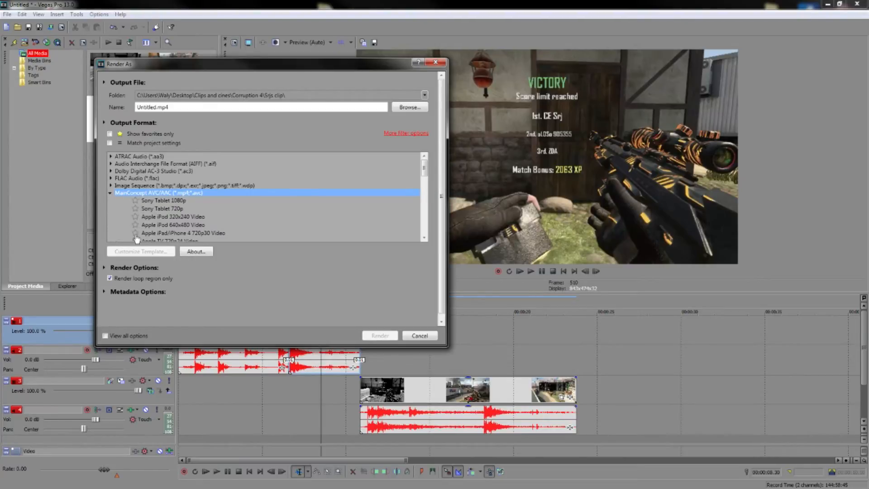
scroll(202, 204, down, 3)
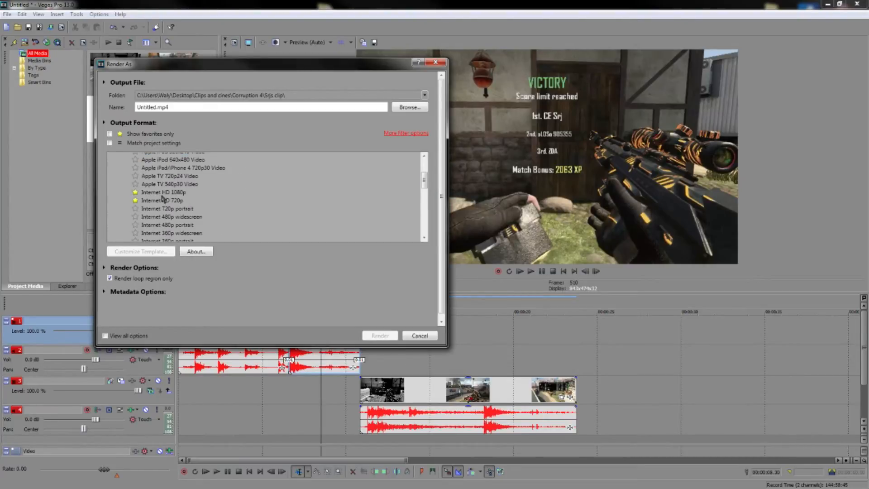
- Compare the starred Internet HD 1080p and Internet HD 720p templates, leaving 720p selected
click(165, 200)
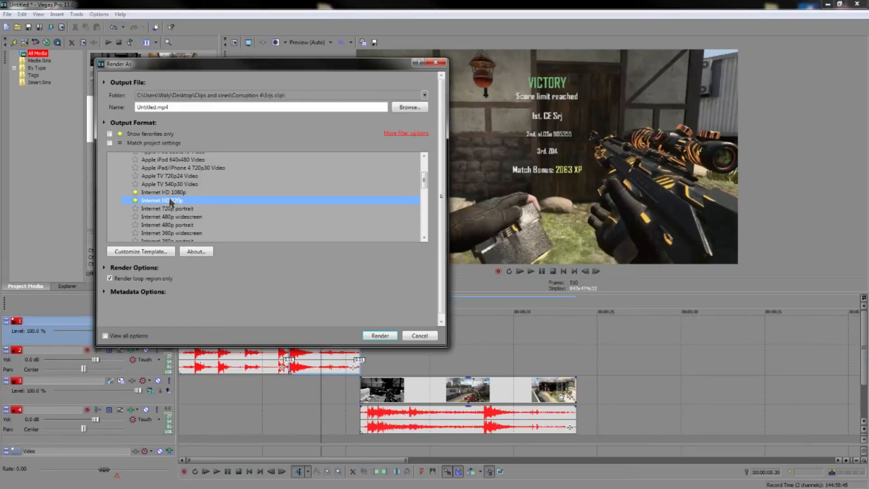
click(173, 192)
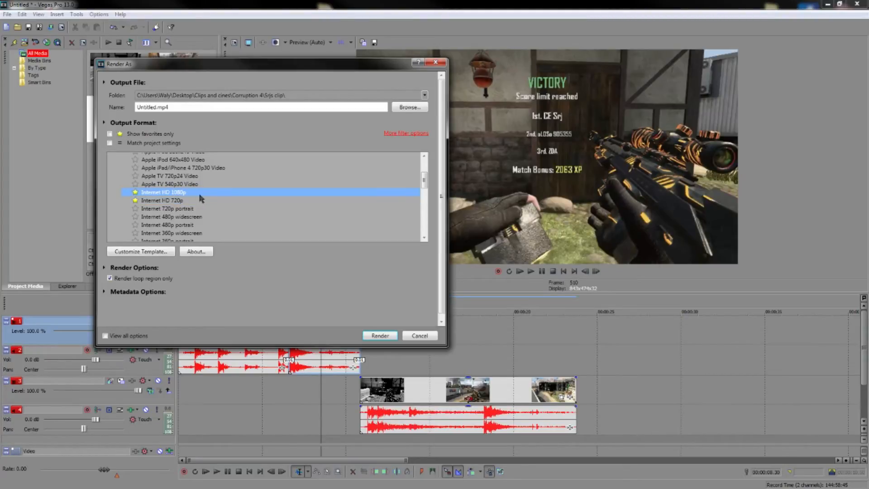
click(135, 193)
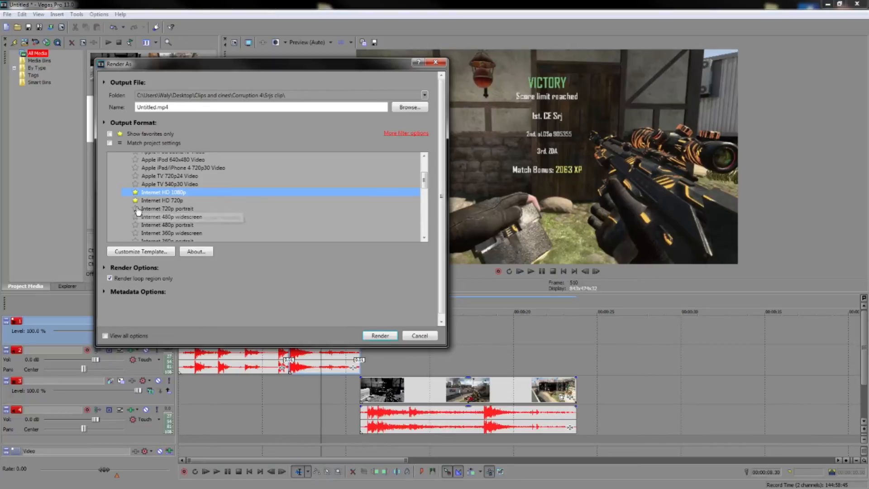
click(154, 200)
click(157, 192)
click(159, 202)
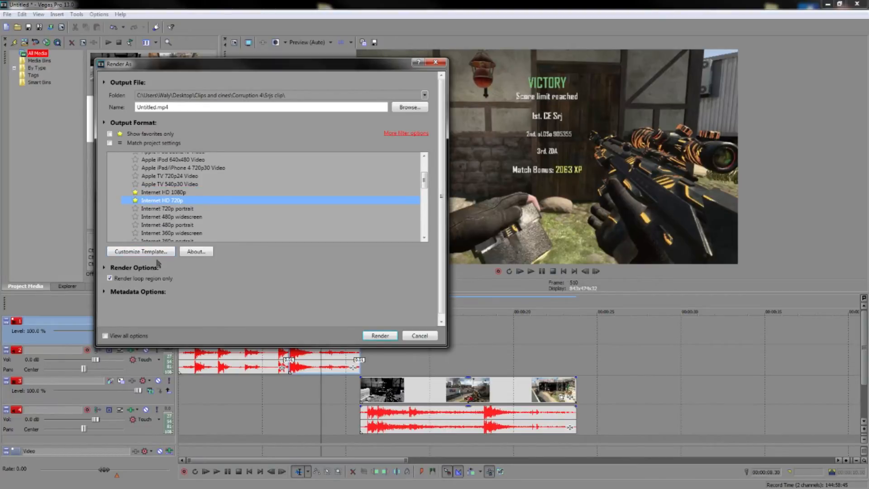
click(208, 282)
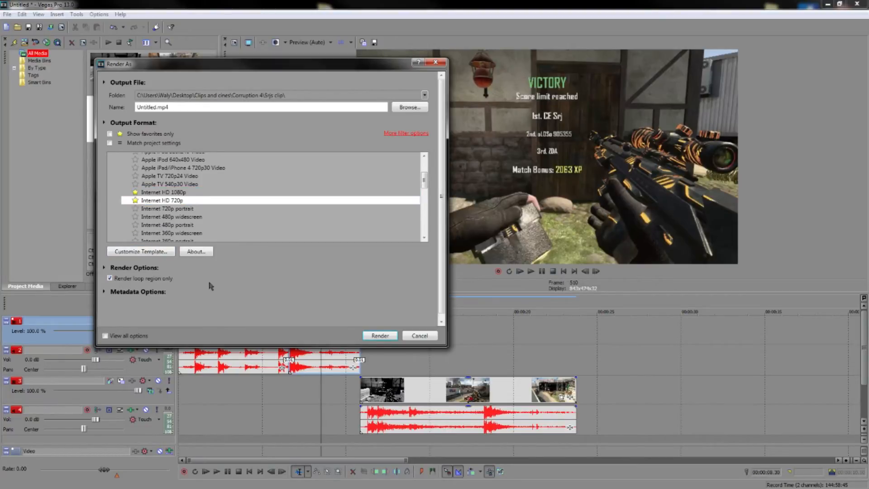
- Limit the template list to favorites and select the Internet HD 720p template
click(110, 134)
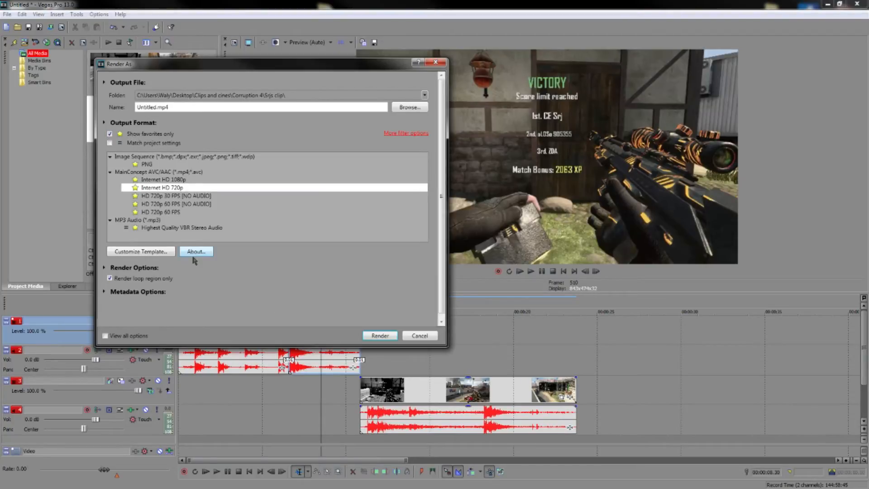
click(162, 188)
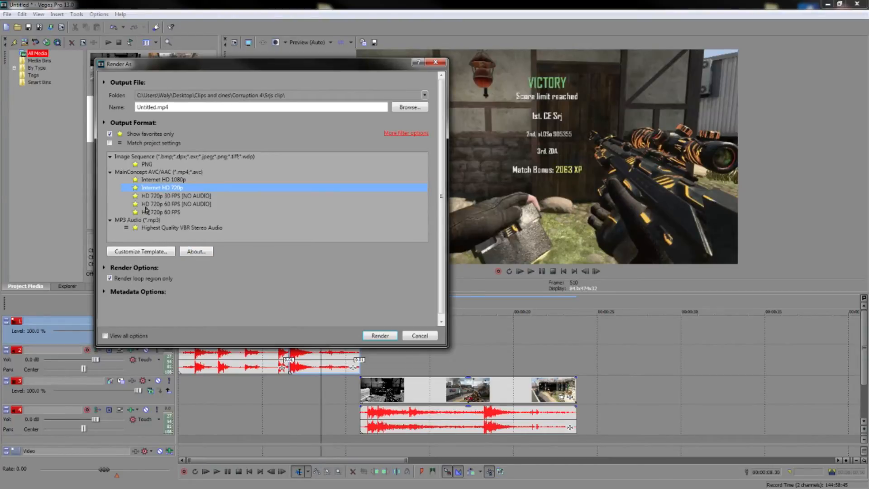
click(170, 181)
click(169, 188)
drag(348, 74, 267, 44)
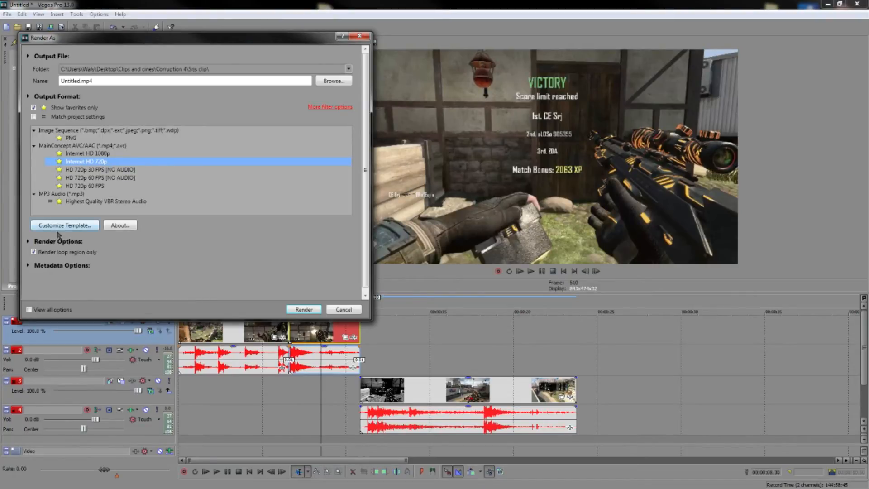
- Open the custom settings of the Internet HD 720p template and review its frame size
click(71, 226)
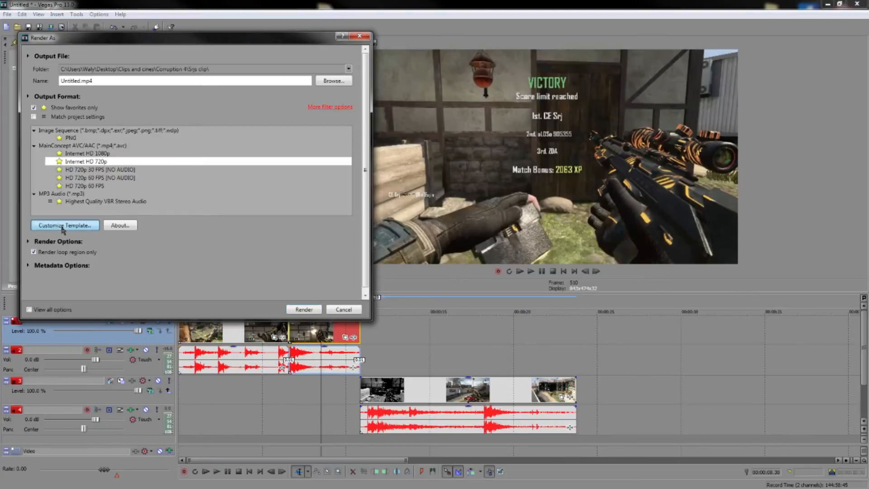
drag(218, 26, 347, 43)
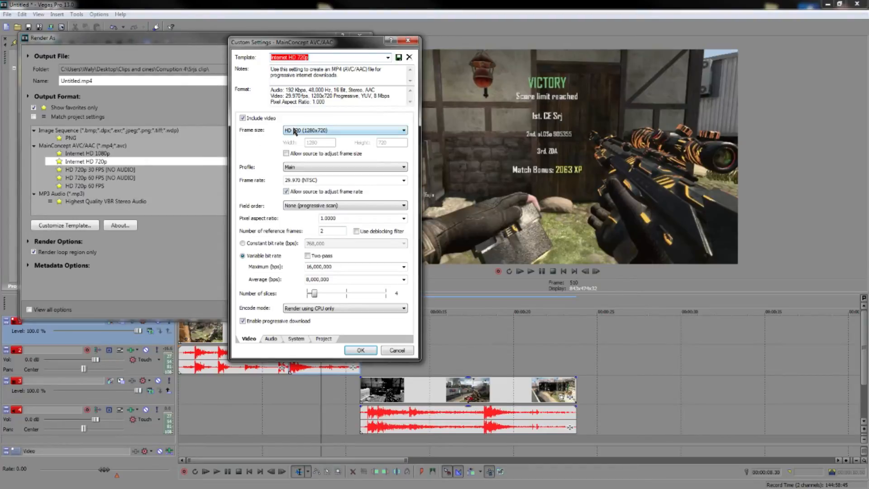
click(323, 130)
click(322, 133)
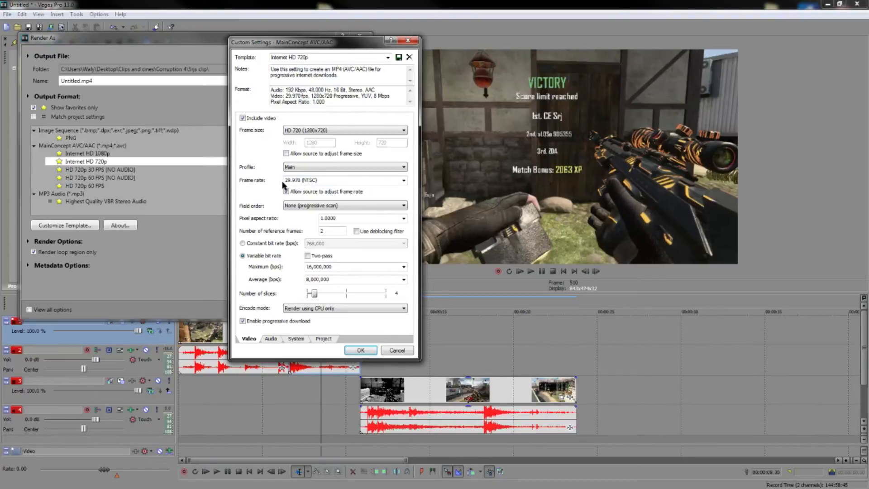
- Set the template's frame rate to 60 fps, name it Internet HD 720p 60 FPS, and close the custom settings
click(342, 180)
click(403, 181)
click(403, 182)
drag(386, 180, 271, 184)
text(4)
click(326, 58)
click(326, 58)
drag(331, 42, 371, 81)
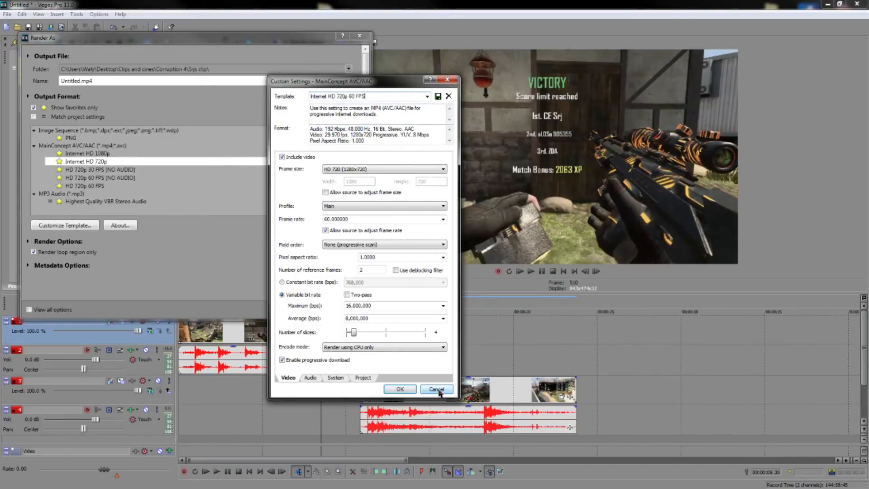
click(398, 389)
- Render the whole project, not just the loop region, as Render 60 fps using the HD 720p 60 FPS template
click(91, 186)
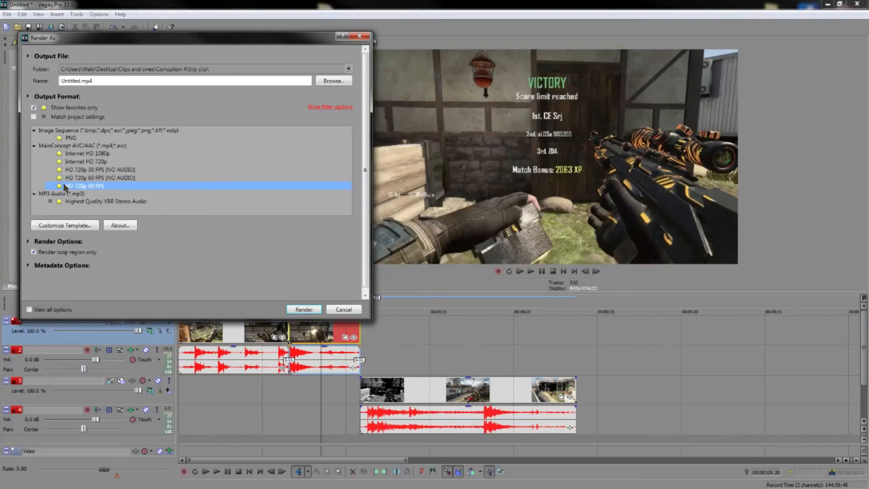
click(350, 312)
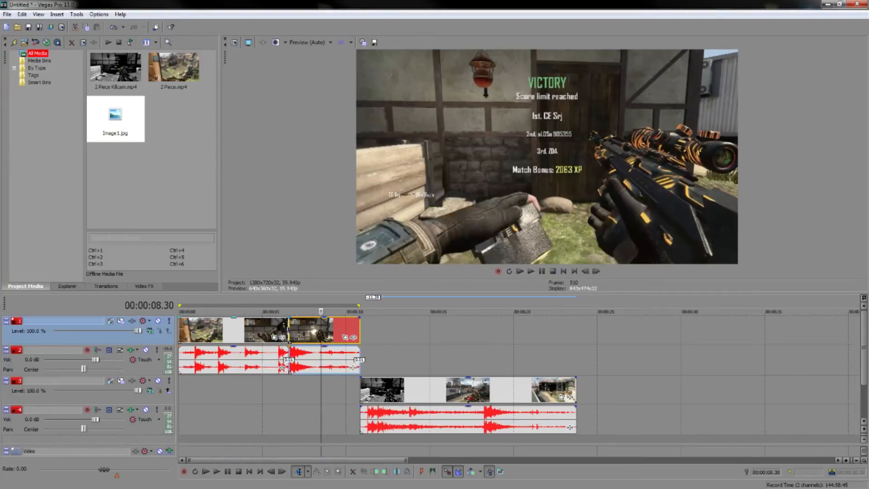
click(51, 26)
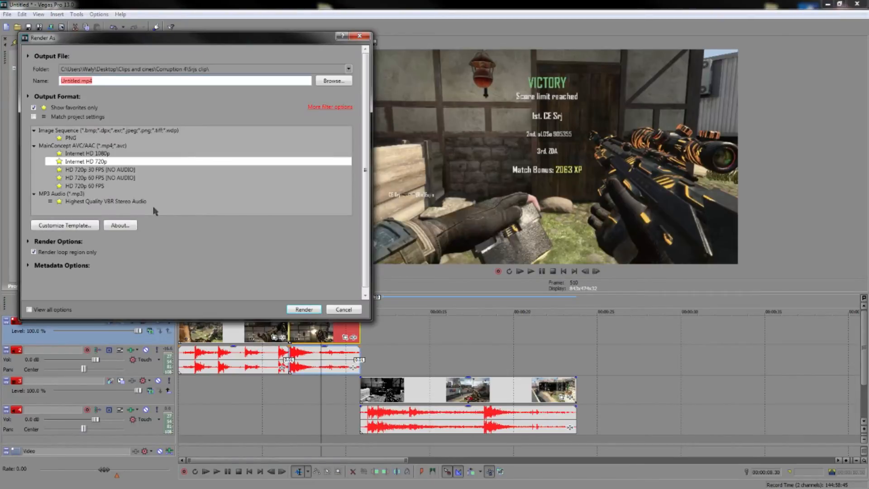
click(102, 186)
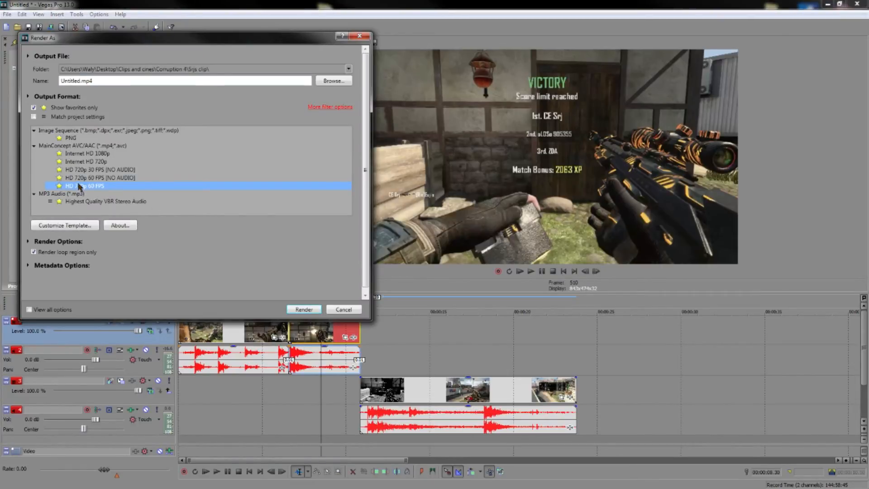
click(162, 85)
drag(134, 80, 2, 63)
text(Render 60 fps)
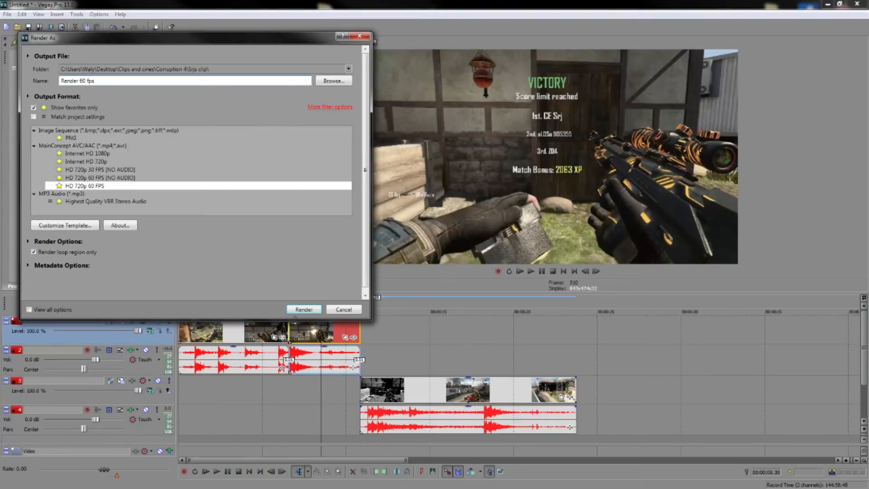
click(34, 251)
click(304, 310)
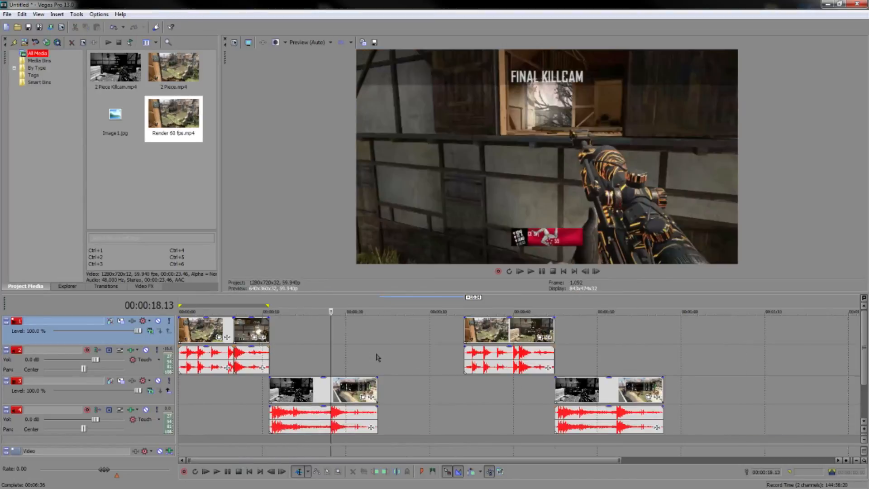
- Compare the original clips with the rendered gameplay and killcam clips at several points along the timeline
scroll(376, 357, up, 2)
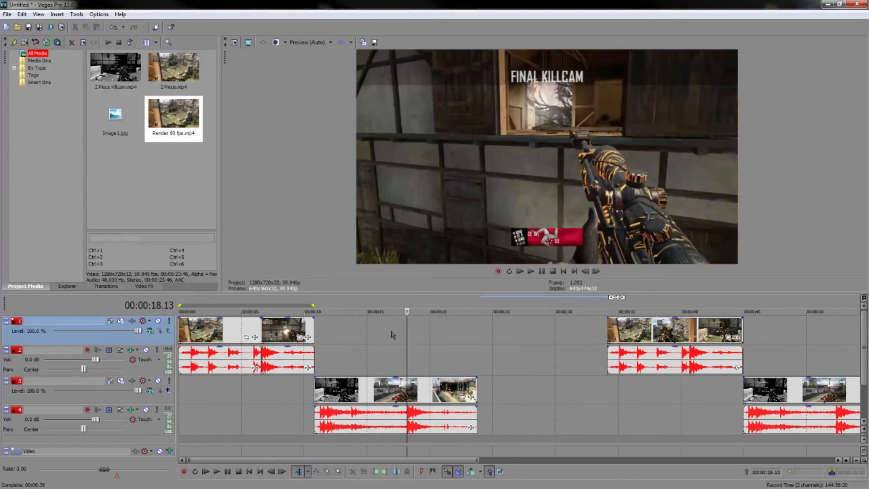
click(357, 397)
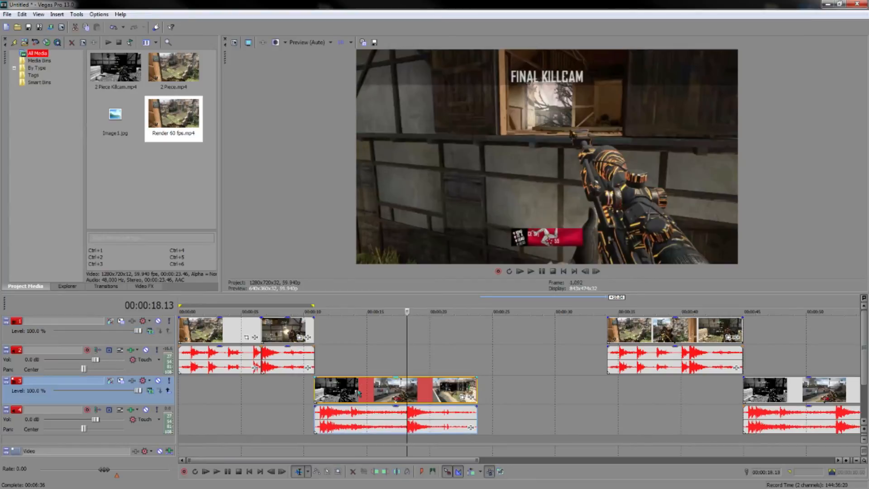
click(452, 393)
click(237, 333)
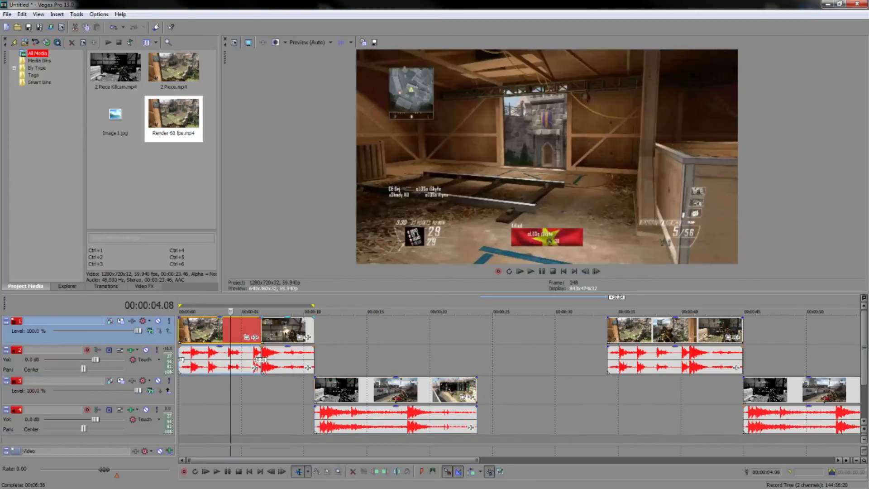
click(272, 327)
click(689, 328)
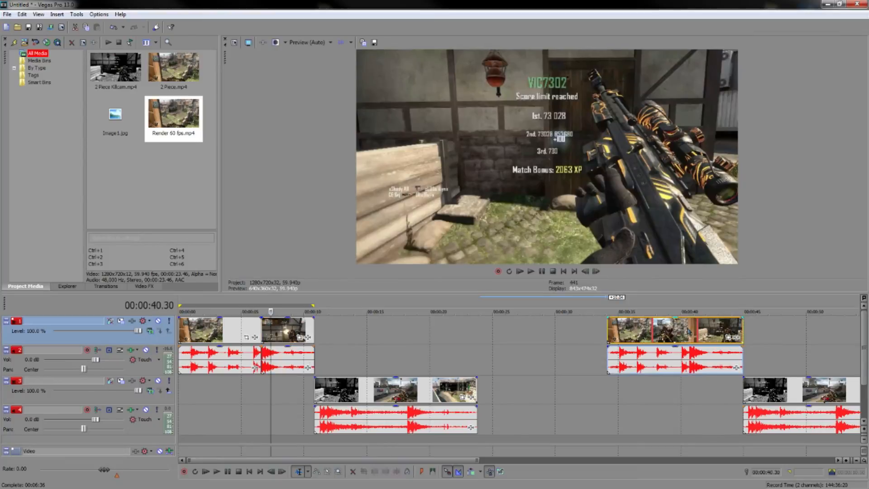
scroll(678, 331, down, 1)
scroll(677, 336, up, 2)
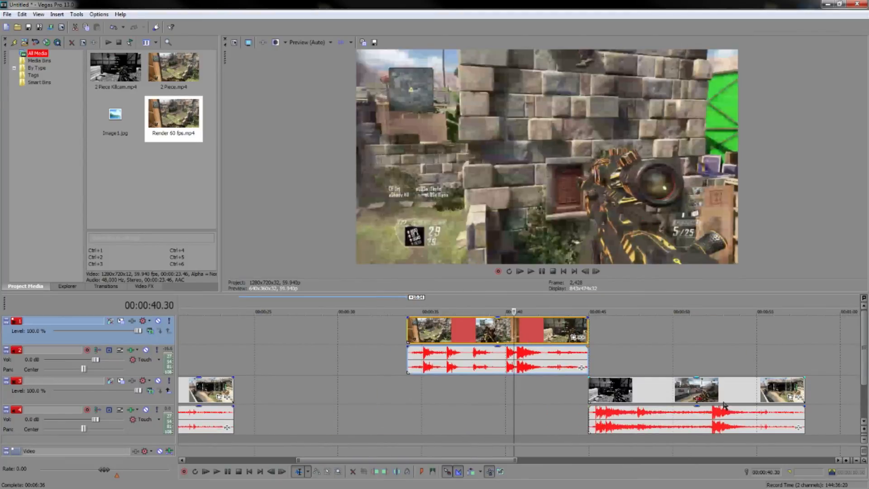
click(701, 393)
click(488, 334)
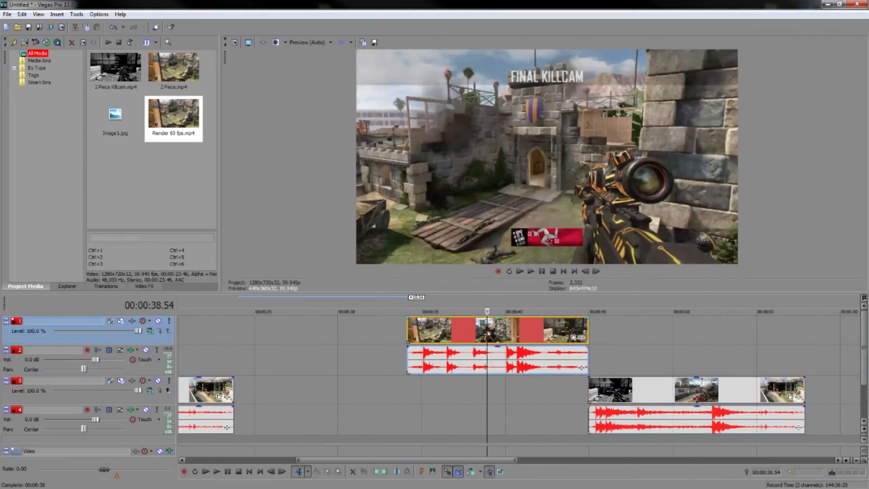
- Check the resample switches and frame rate in the rendered gameplay clip's event properties
right_click(508, 335)
click(417, 335)
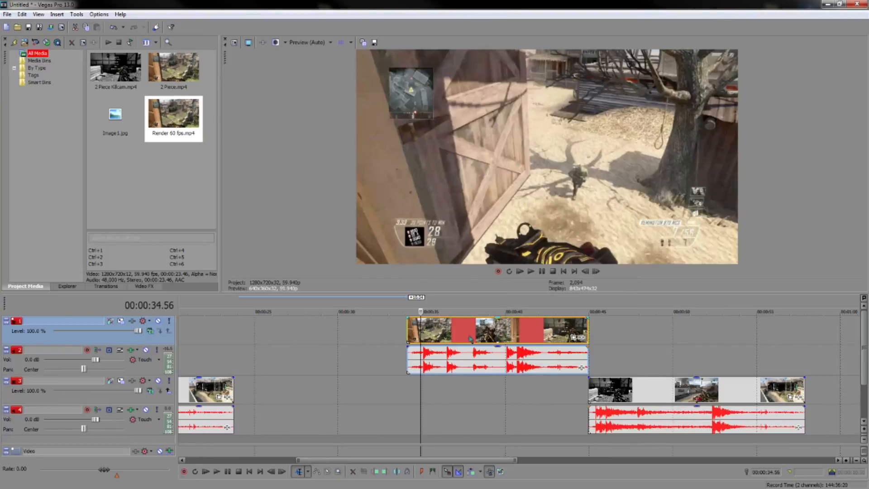
click(549, 332)
right_click(503, 329)
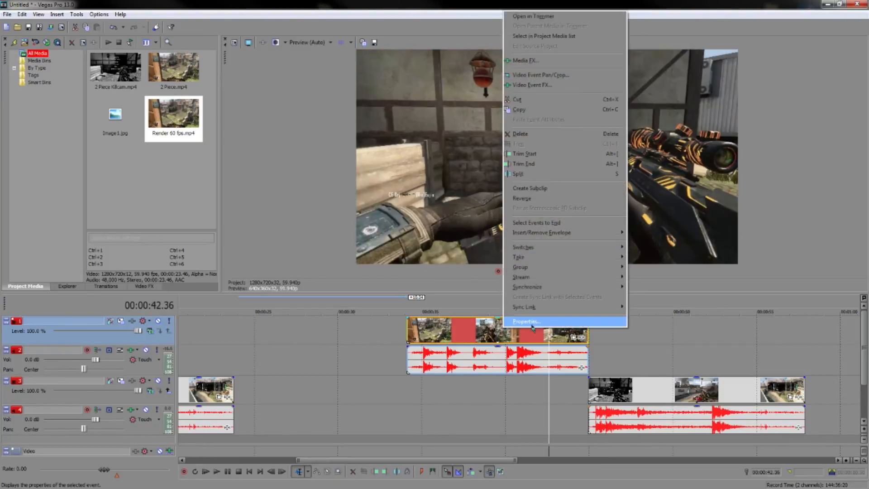
click(525, 304)
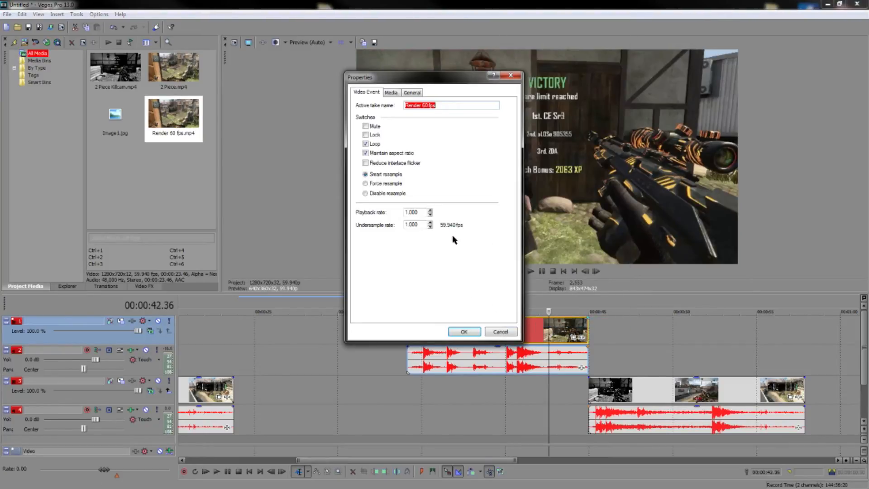
click(467, 333)
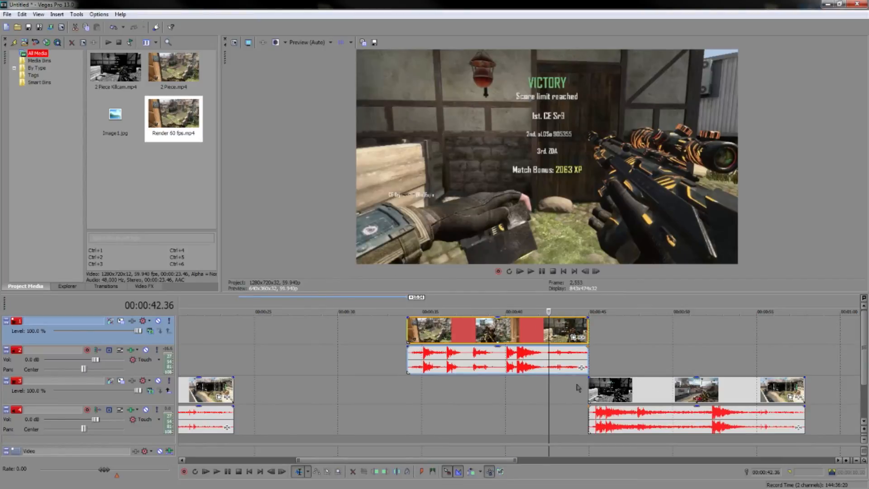
- Check the resample switches and frame rate in the event properties of the rendered killcam clip
click(606, 390)
right_click(606, 389)
click(624, 381)
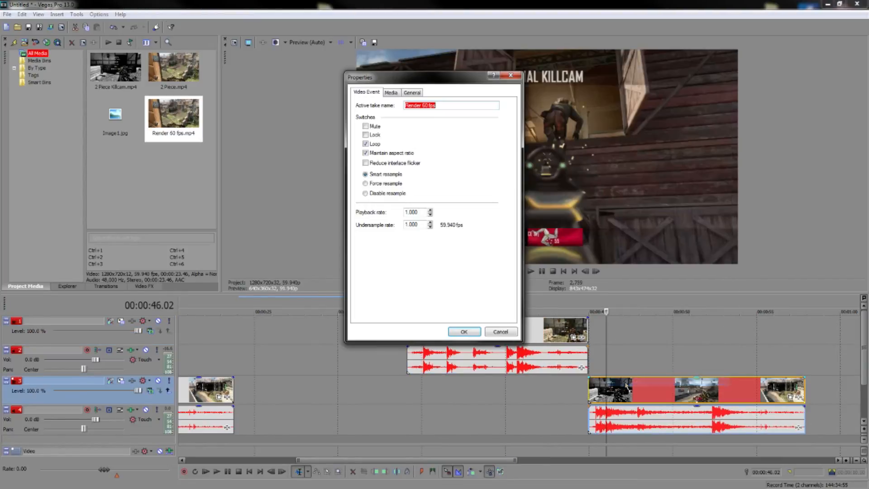
click(464, 331)
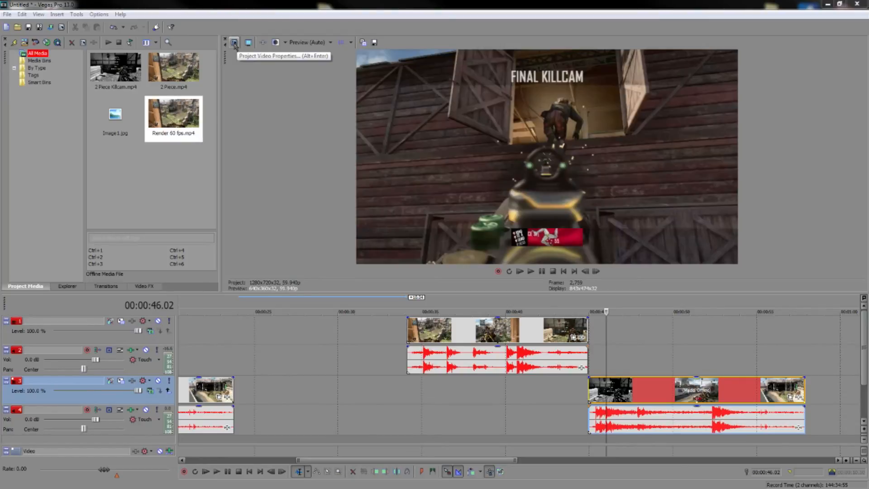
- Choose 59.940 (Double NTSC) as the frame rate in the project video properties and apply it
click(234, 43)
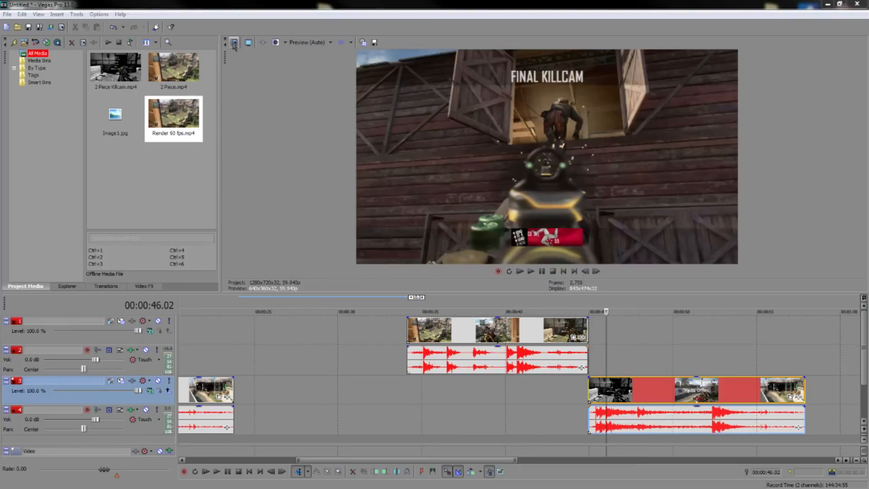
click(61, 26)
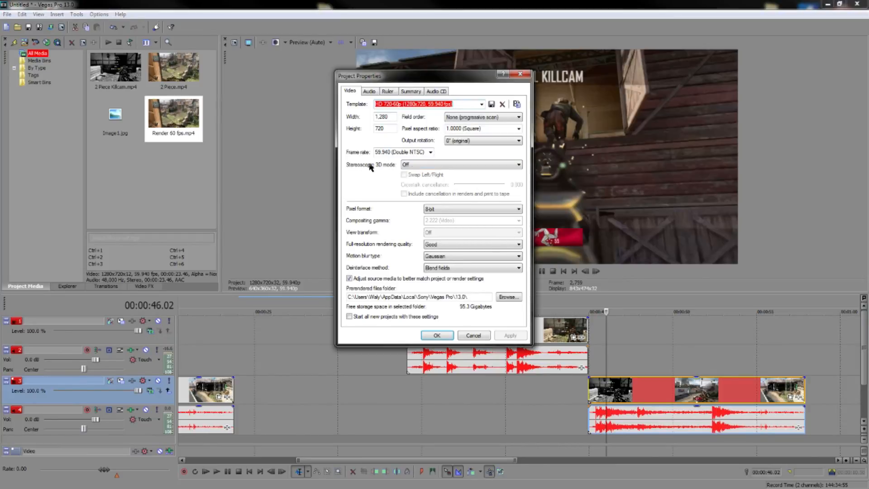
click(379, 152)
click(430, 152)
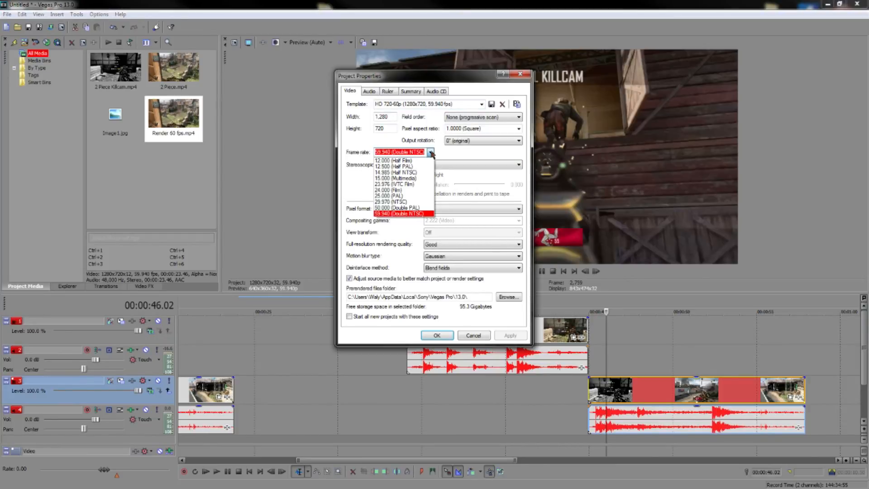
click(384, 214)
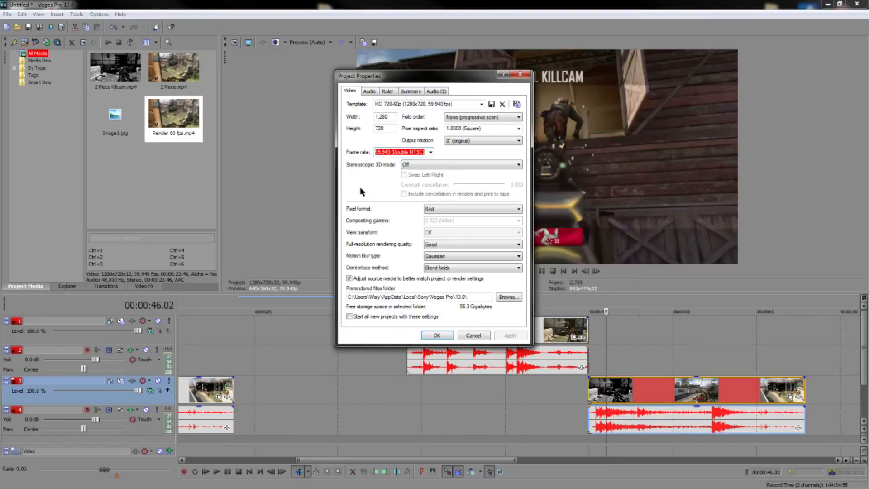
click(447, 335)
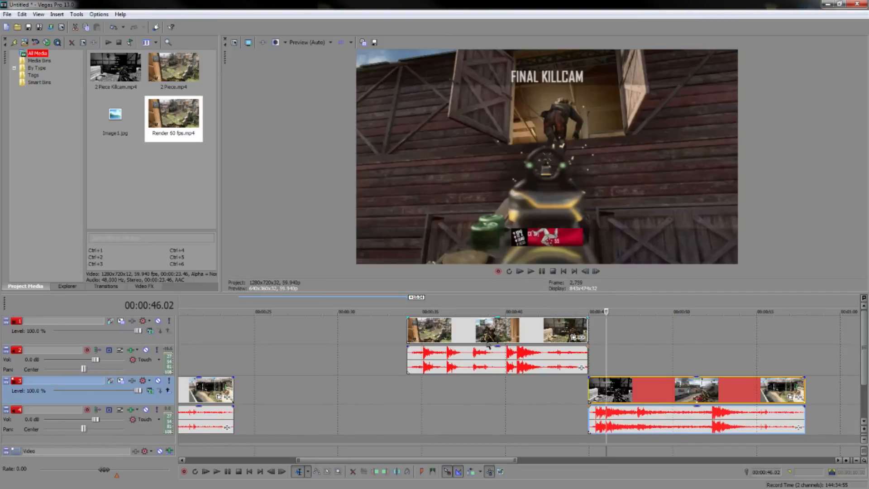
- Place the playback cursor at about 39 seconds in the rendered gameplay clip and widen the project media area
click(541, 337)
click(497, 334)
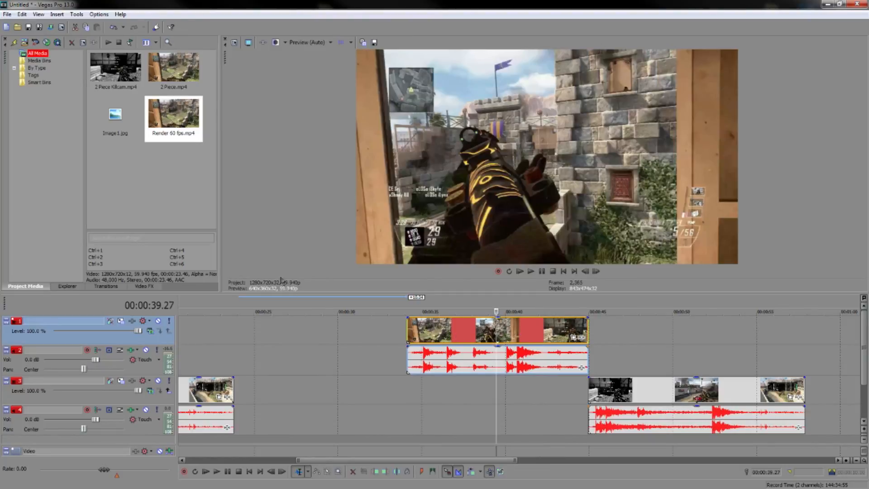
drag(219, 264, 312, 263)
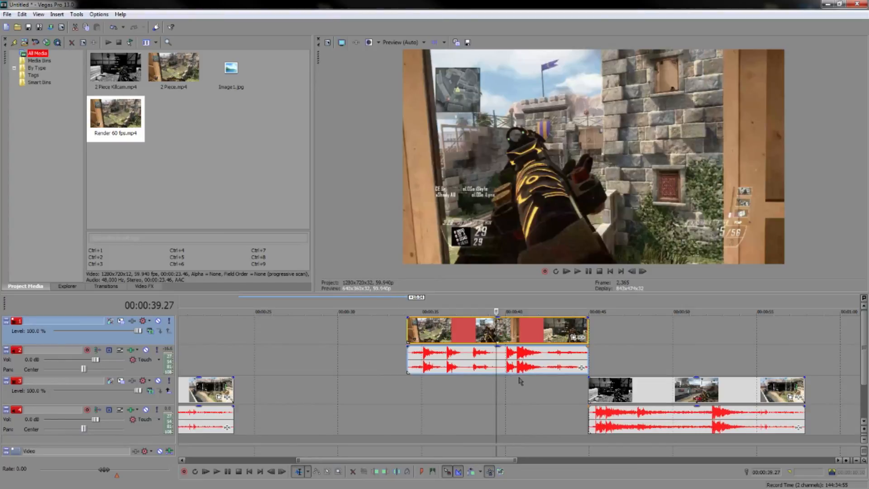
- Advance frame by frame through the rendered gameplay clip and inspect the frames for blending
click(643, 271)
click(643, 272)
click(643, 272)
click(643, 271)
click(643, 272)
click(643, 272)
click(643, 271)
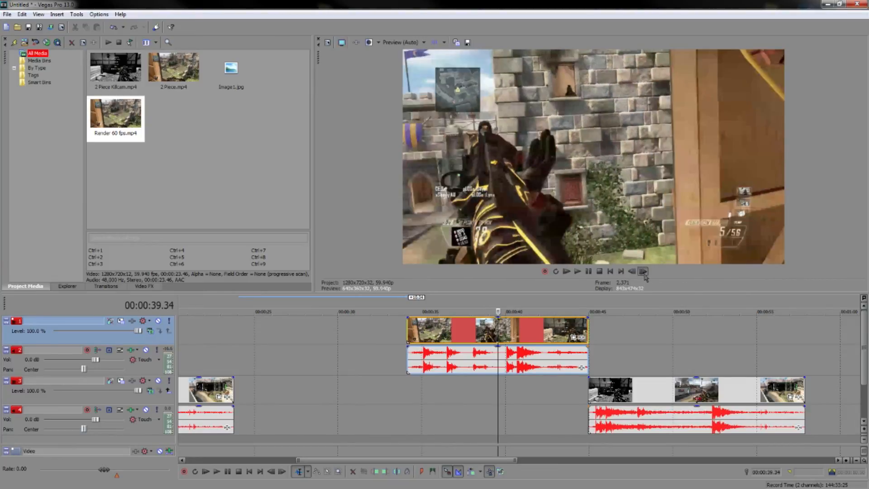
click(643, 272)
click(643, 271)
click(643, 272)
click(643, 271)
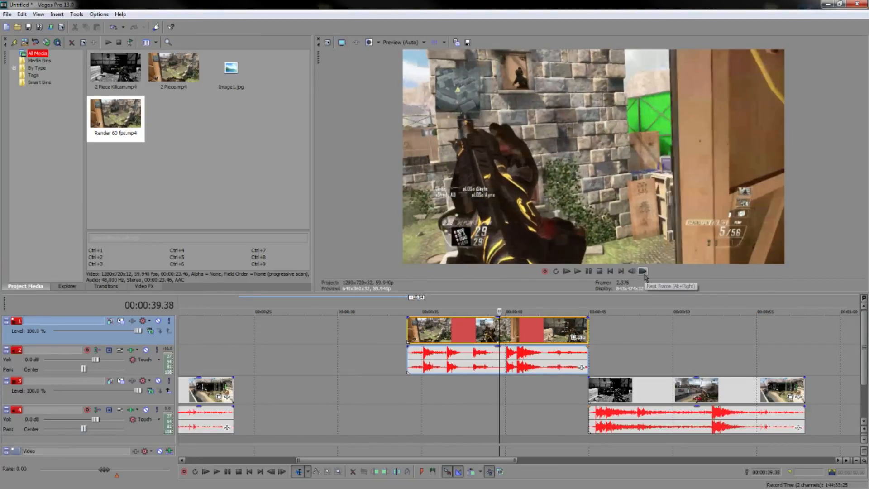
click(643, 272)
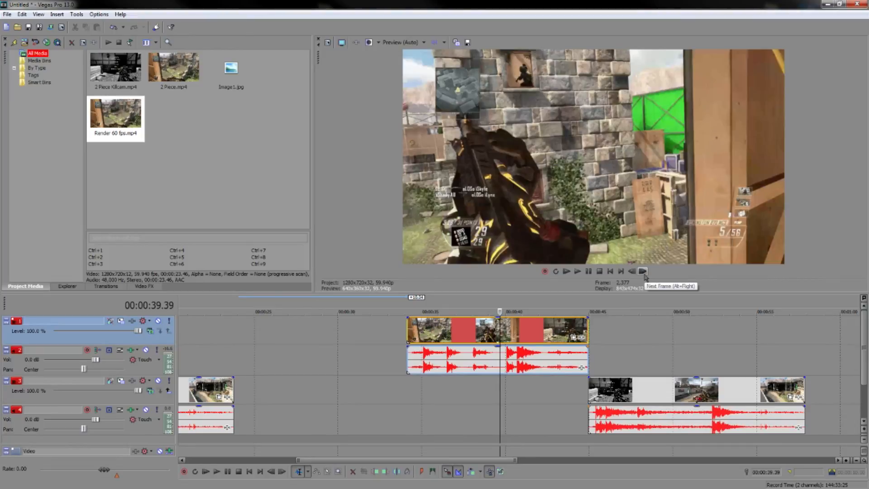
click(643, 271)
click(643, 272)
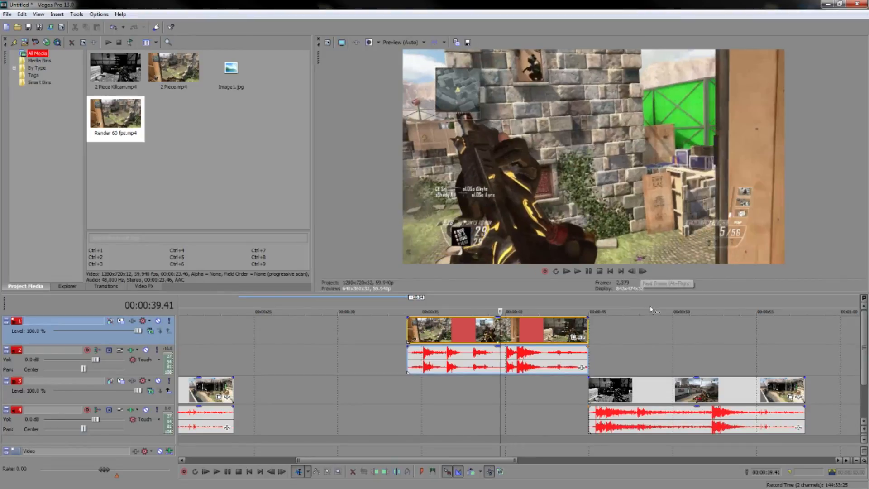
- Move to about 50 seconds in the rendered killcam clip and inspect it frame by frame for blending
click(652, 358)
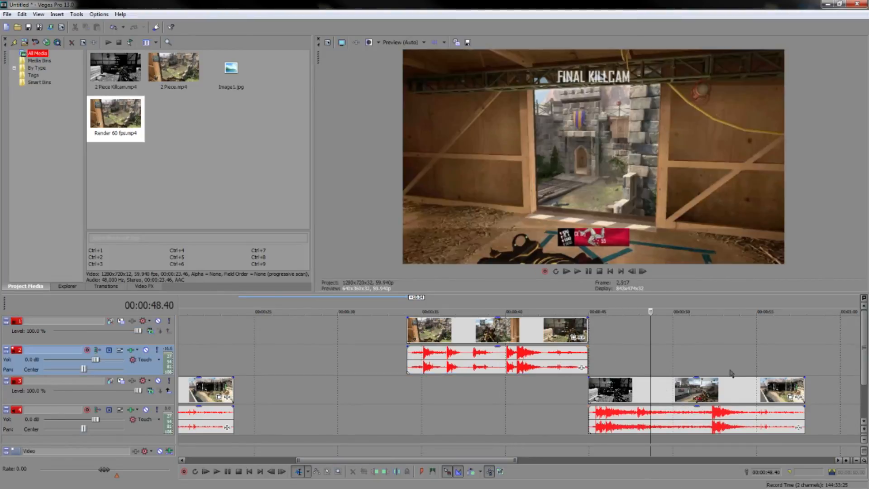
click(729, 375)
click(705, 371)
click(676, 373)
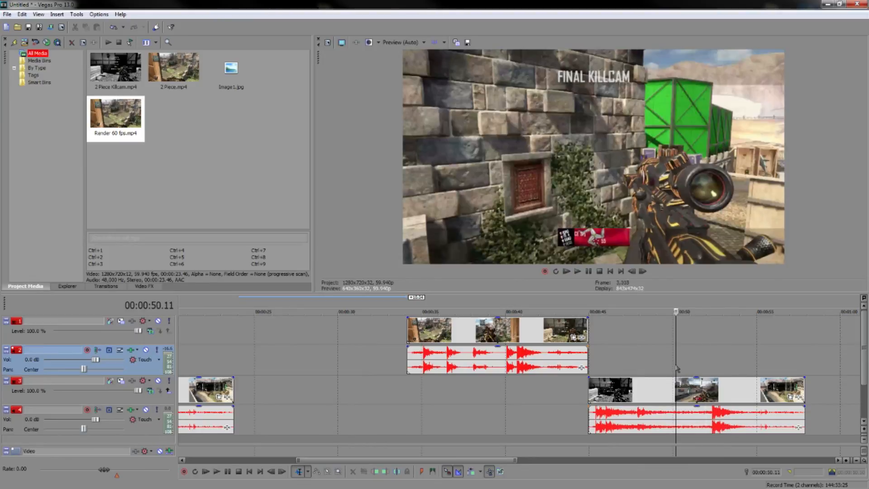
click(643, 272)
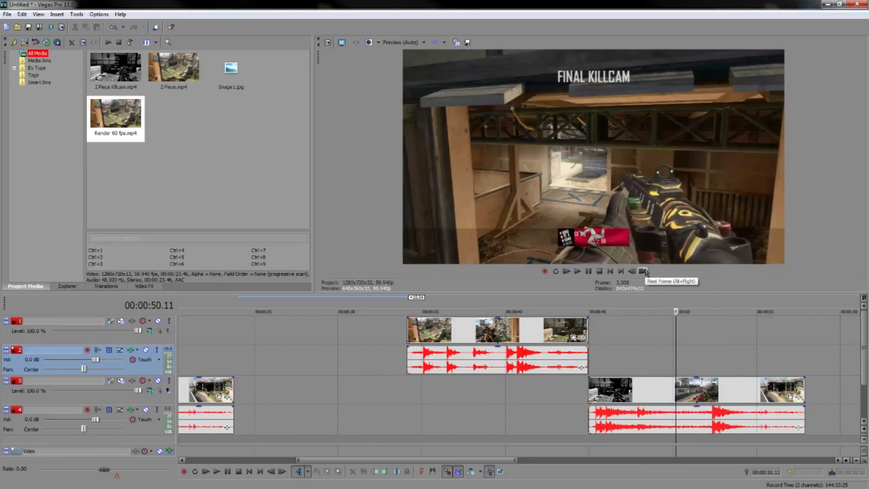
click(636, 272)
click(643, 272)
click(643, 272)
click(643, 271)
click(643, 272)
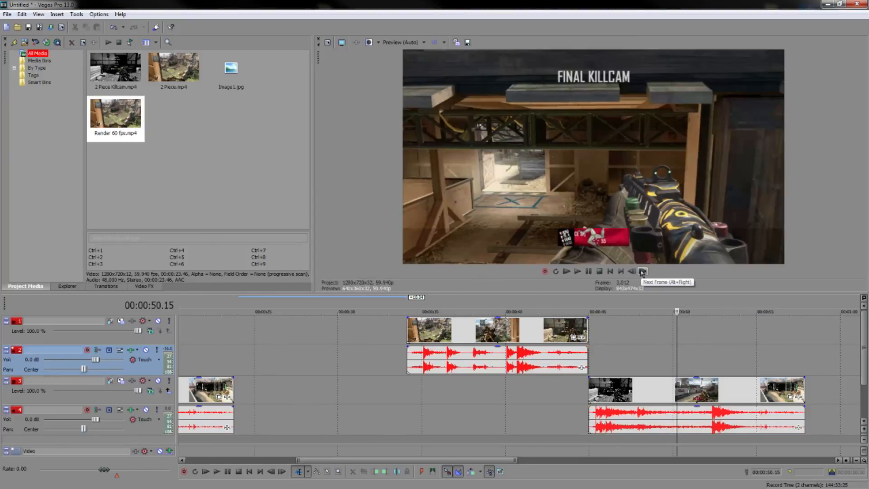
click(642, 272)
click(643, 272)
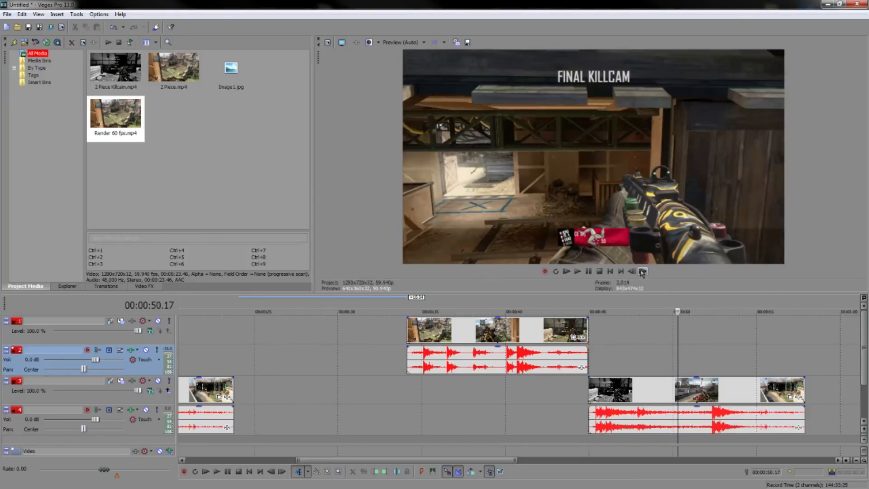
click(642, 272)
- View all clips on the timeline together and compare frames of the rendered and original footage
click(671, 364)
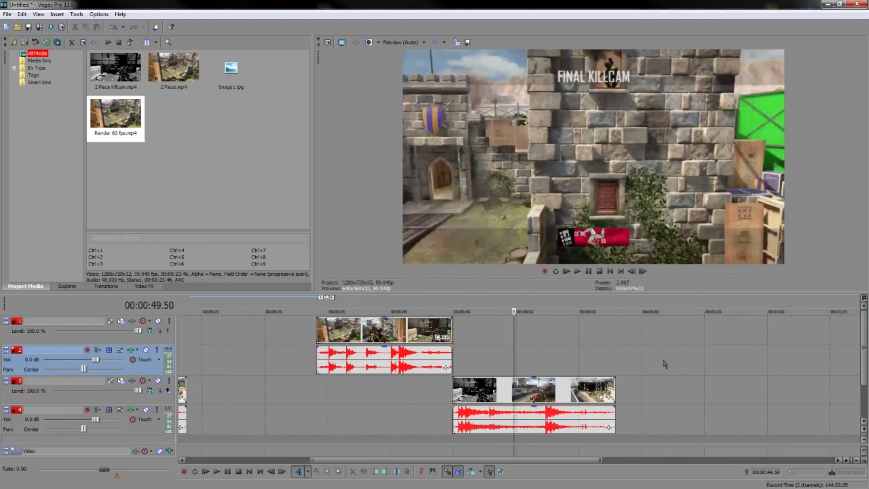
scroll(617, 369, down, 3)
click(442, 387)
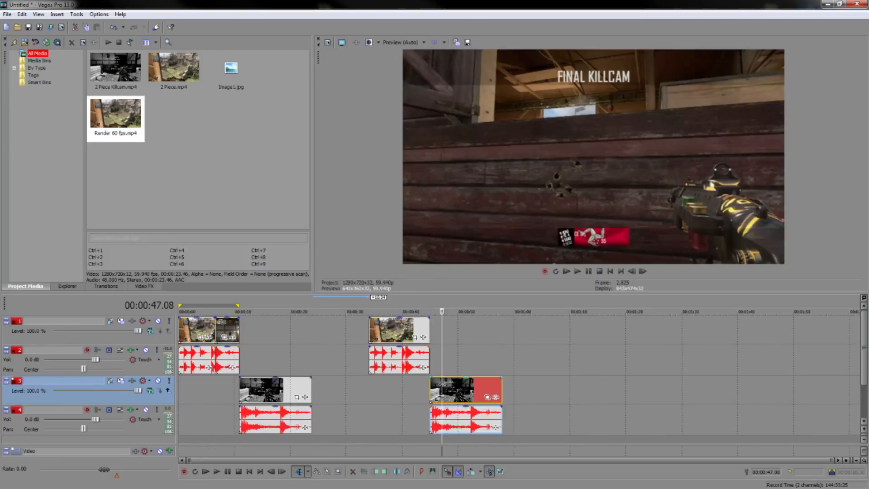
click(195, 334)
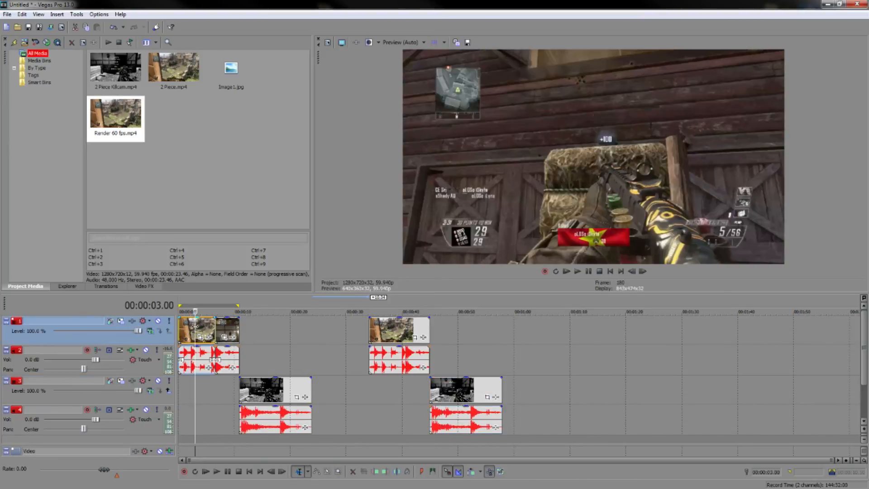
click(267, 341)
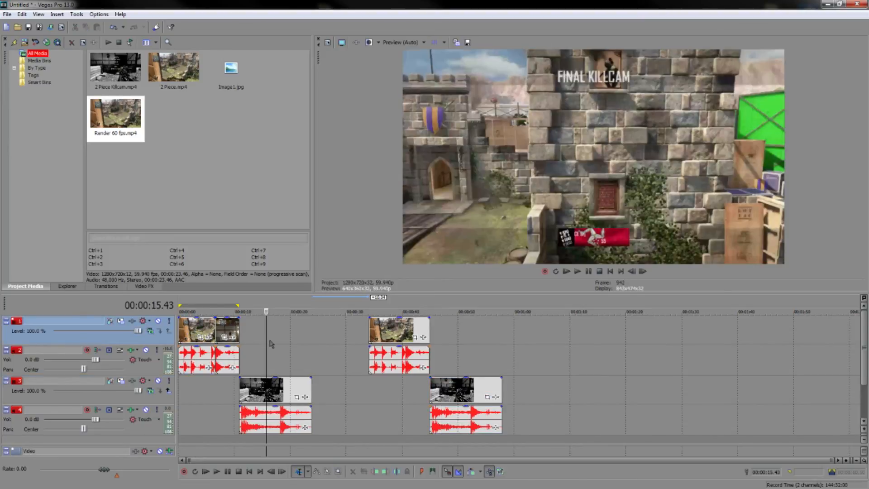
- Set the rendered gameplay clip on the upper video track to Disable resample
click(378, 334)
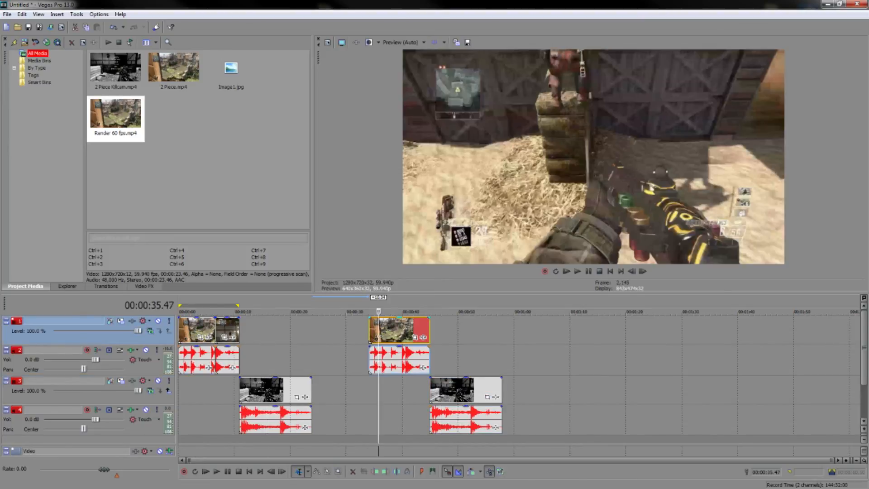
click(392, 335)
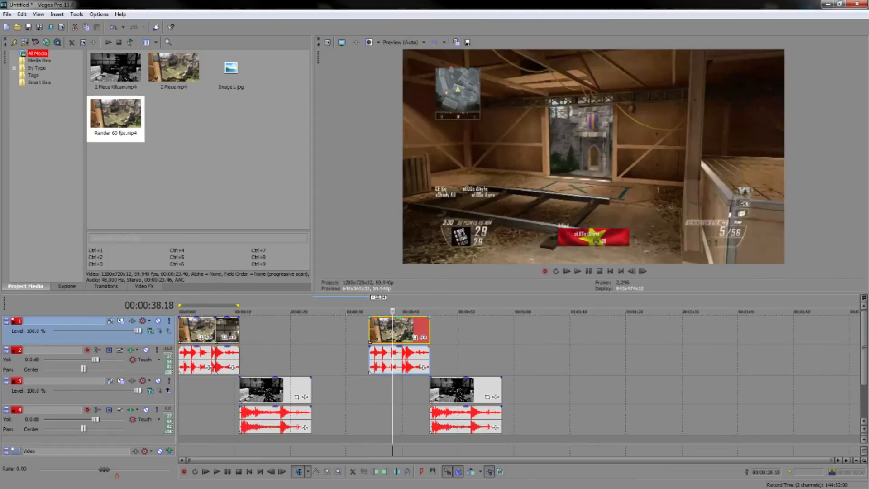
right_click(396, 329)
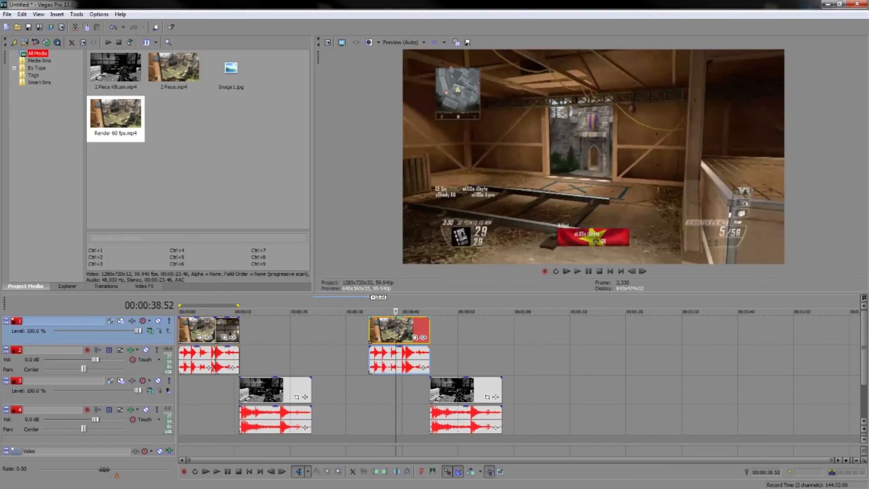
click(409, 320)
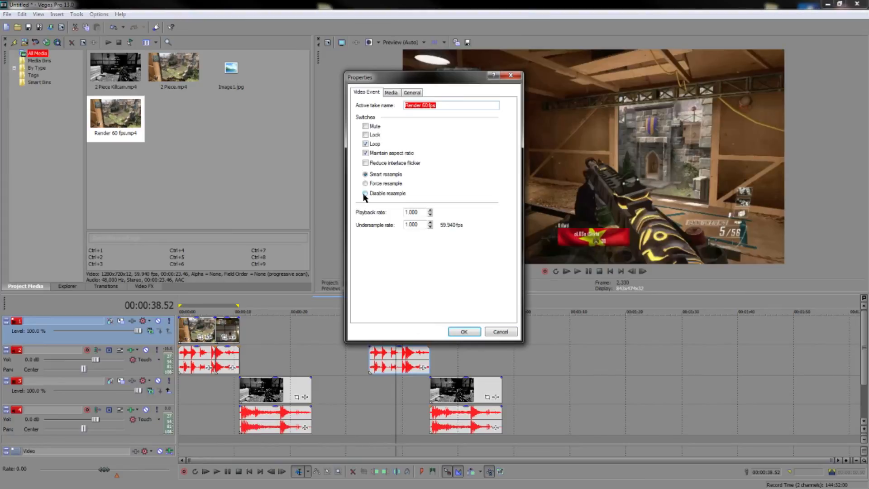
click(379, 195)
click(459, 332)
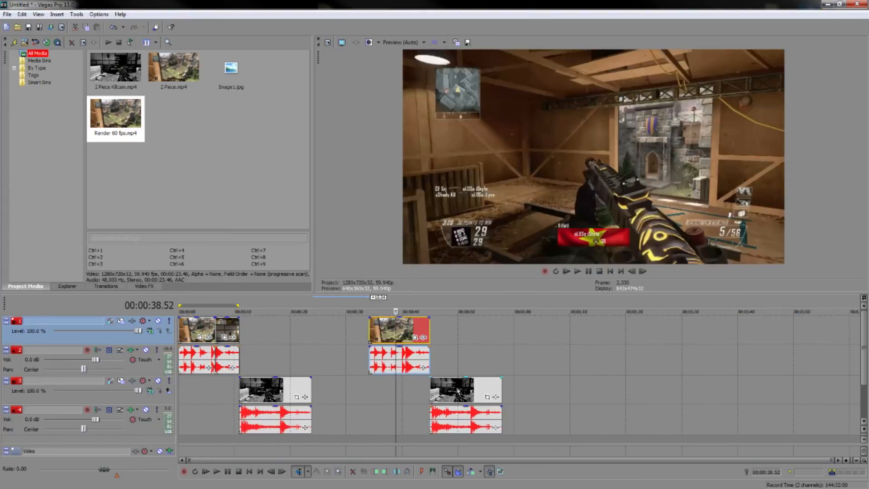
- Set the rendered killcam clip on the lower video track to Disable resample
right_click(457, 386)
click(478, 381)
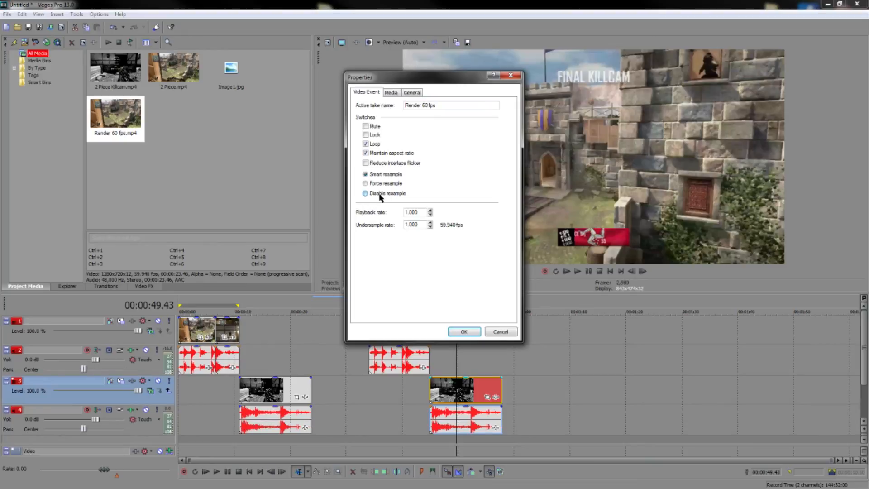
click(462, 332)
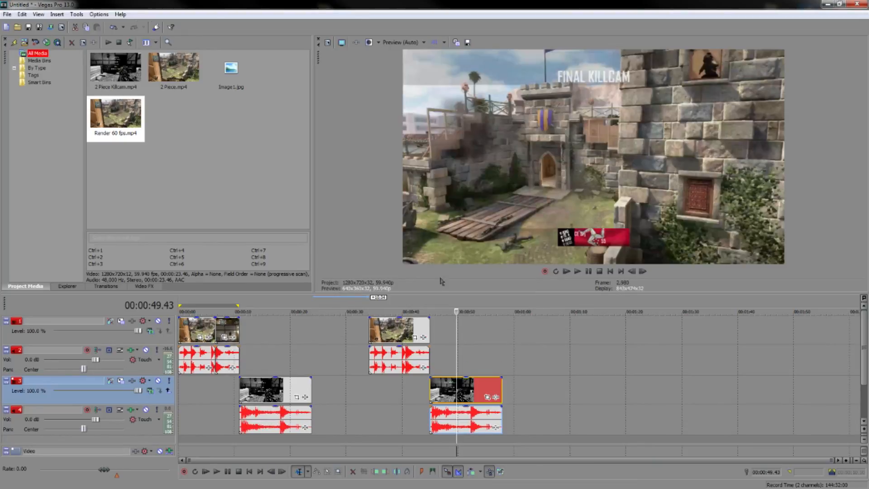
click(455, 342)
click(324, 330)
click(341, 328)
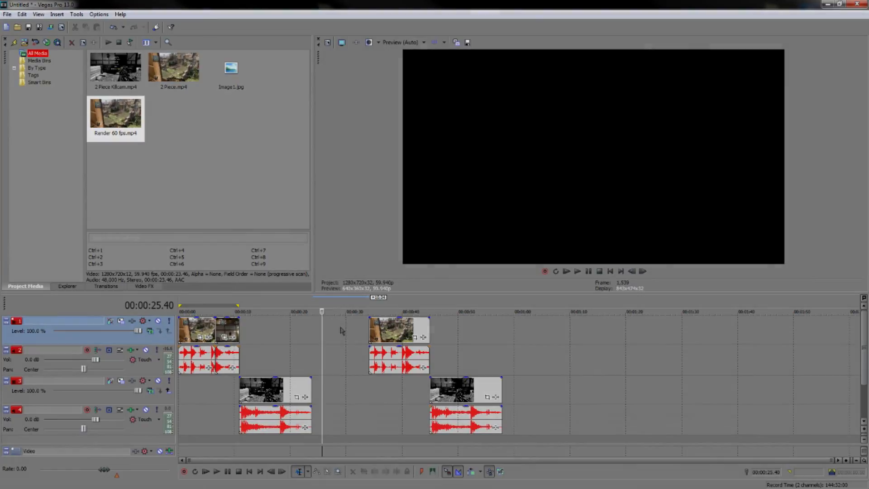